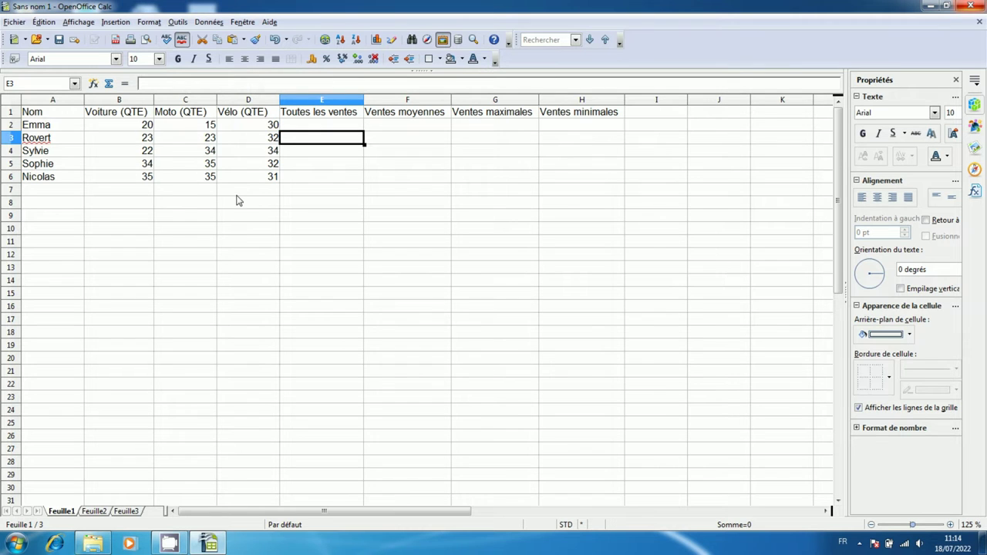
Step: Display Feuille1 in the page break preview
{"action": "left_click", "coordinate": [80, 23]}
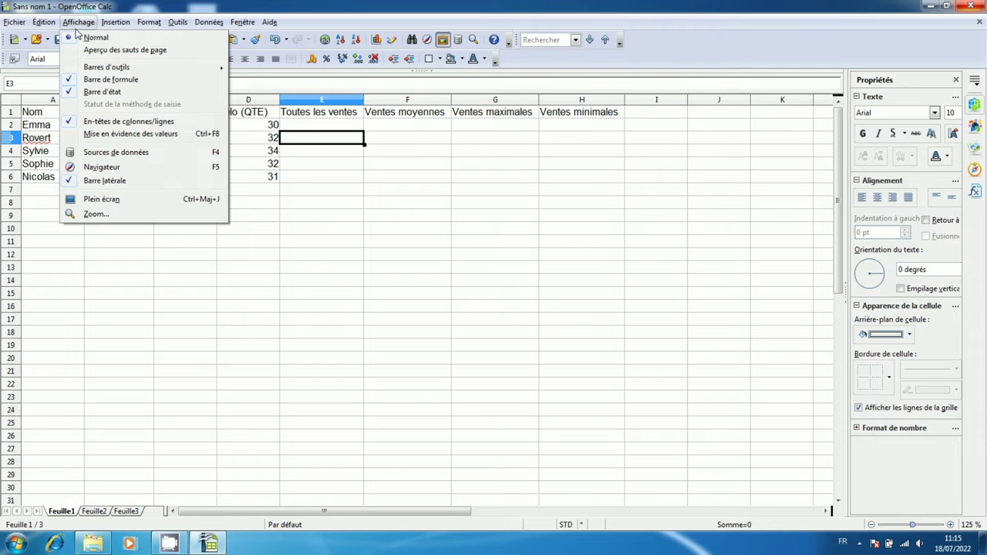
{"action": "left_click", "coordinate": [116, 51]}
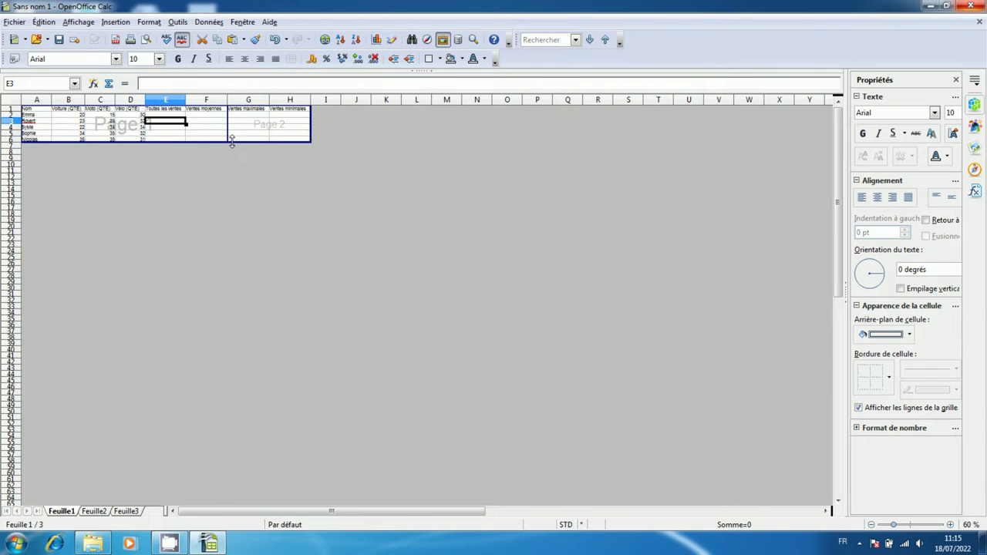
Step: Examine both pages of Feuille1 in the print preview, and close the preview
{"action": "left_click", "coordinate": [13, 23]}
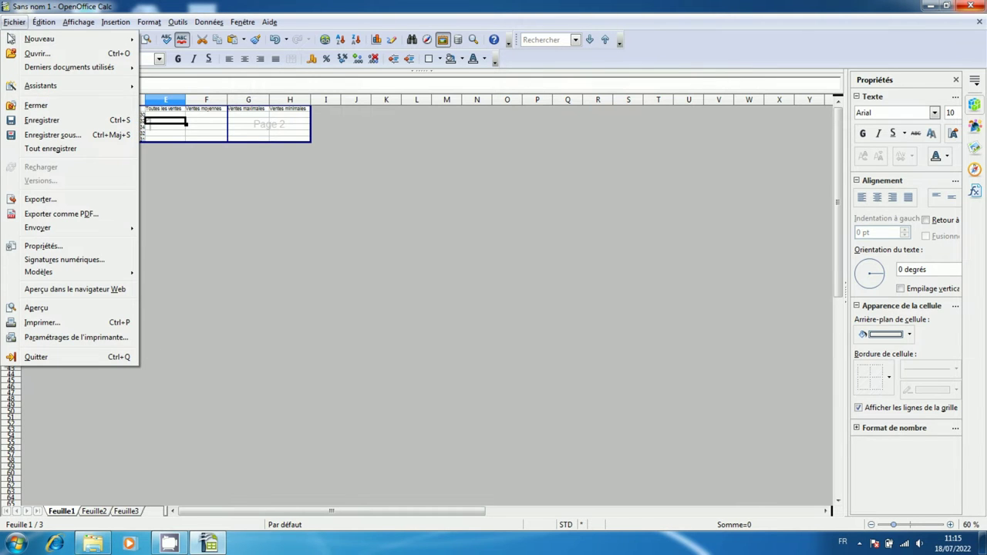
{"action": "left_click", "coordinate": [60, 309]}
{"action": "left_click", "coordinate": [58, 310]}
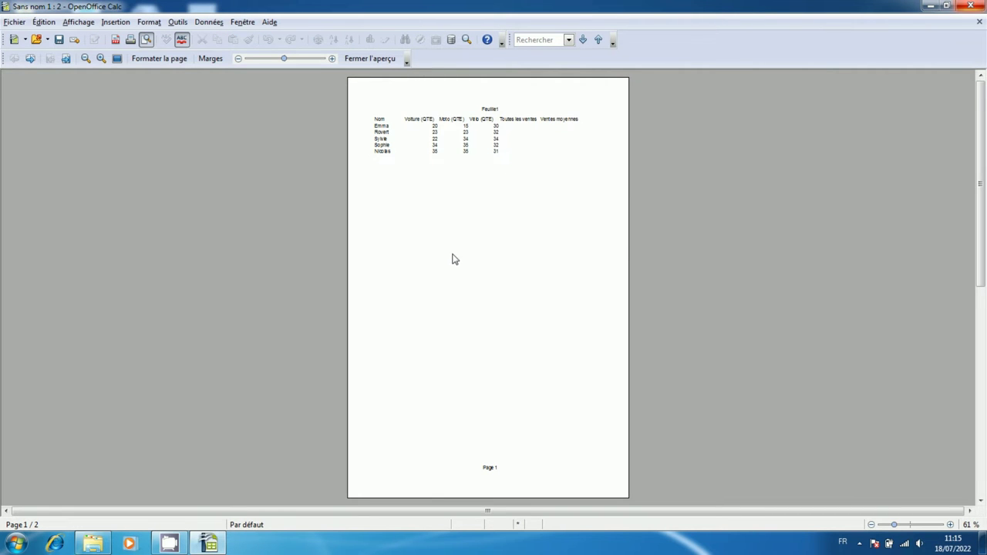
{"action": "left_click", "coordinate": [983, 208]}
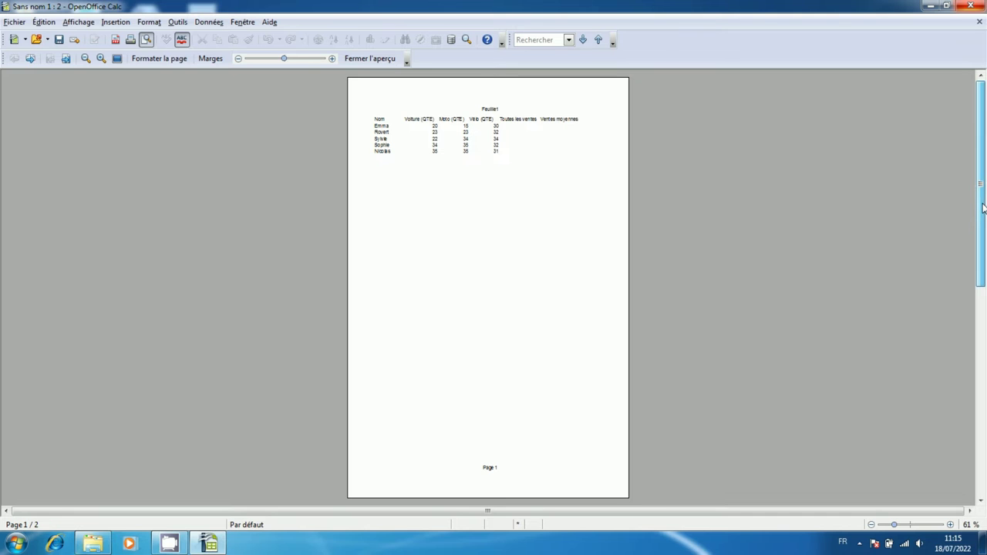
{"action": "left_click_drag", "start_coordinate": [983, 208], "coordinate": [983, 417]}
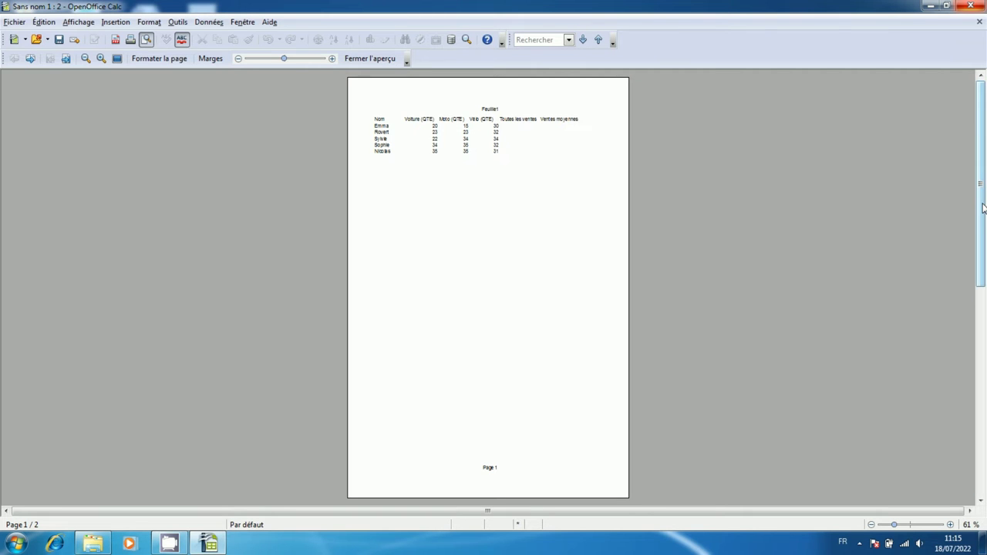
{"action": "left_click_drag", "start_coordinate": [983, 207], "coordinate": [983, 416]}
{"action": "left_click_drag", "start_coordinate": [984, 208], "coordinate": [984, 416]}
{"action": "left_click_drag", "start_coordinate": [983, 207], "coordinate": [985, 436]}
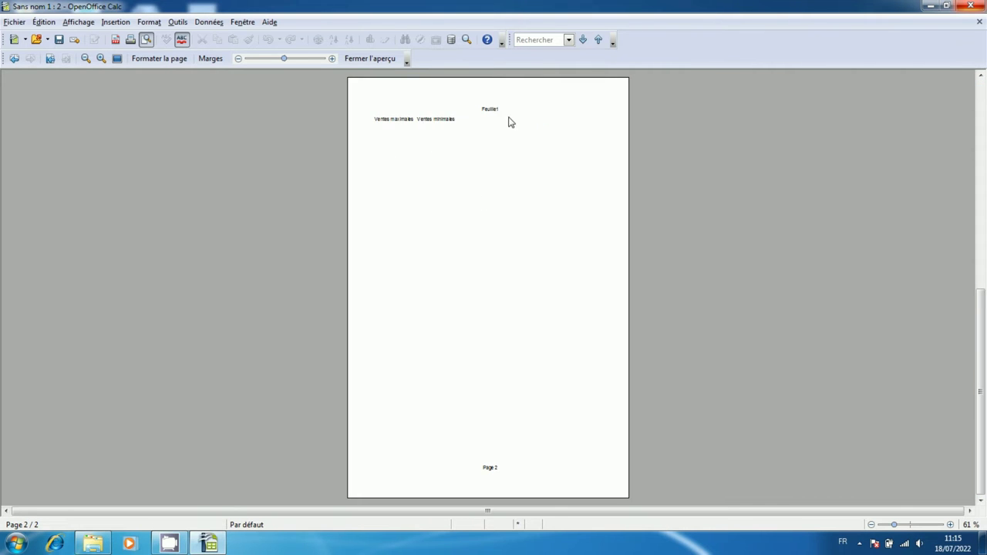
{"action": "left_click", "coordinate": [373, 59]}
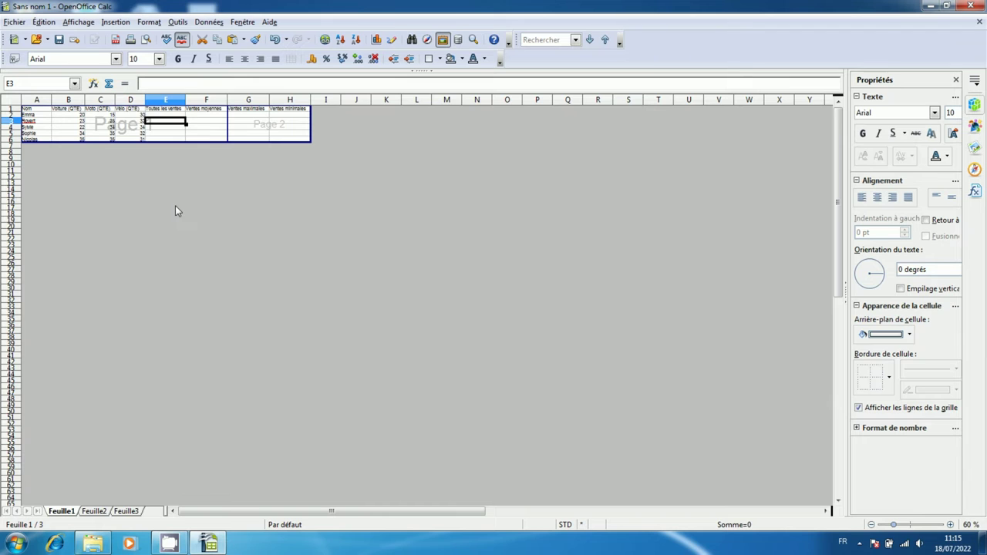
Step: Check Feuille2 for page breaks, and return to Feuille1 in the Normal view
{"action": "left_click", "coordinate": [99, 512]}
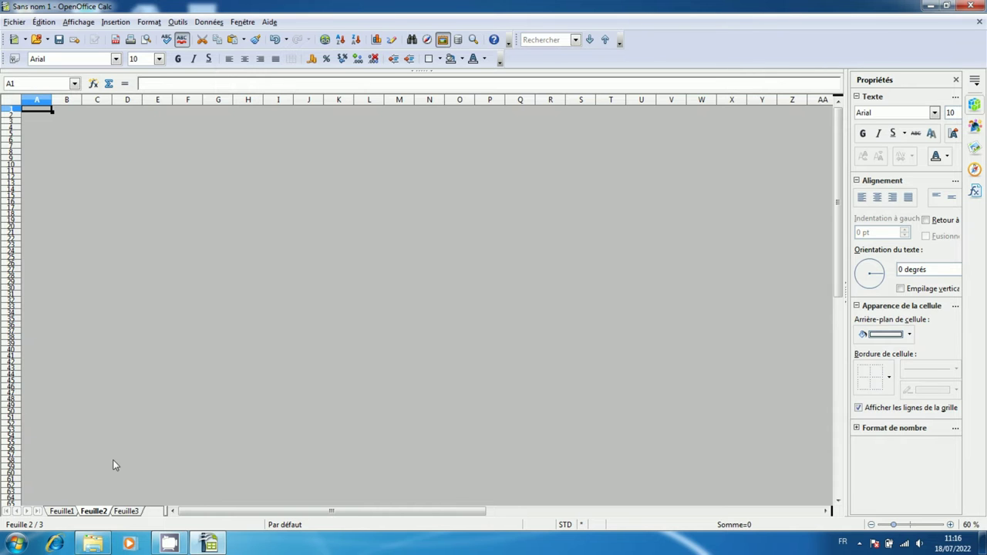
{"action": "left_click", "coordinate": [62, 512]}
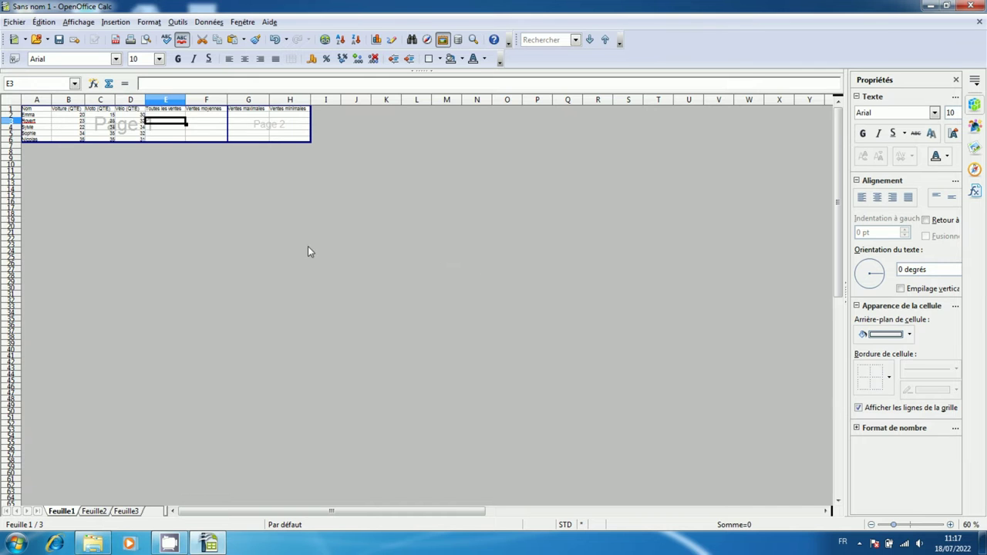
{"action": "left_click", "coordinate": [73, 23]}
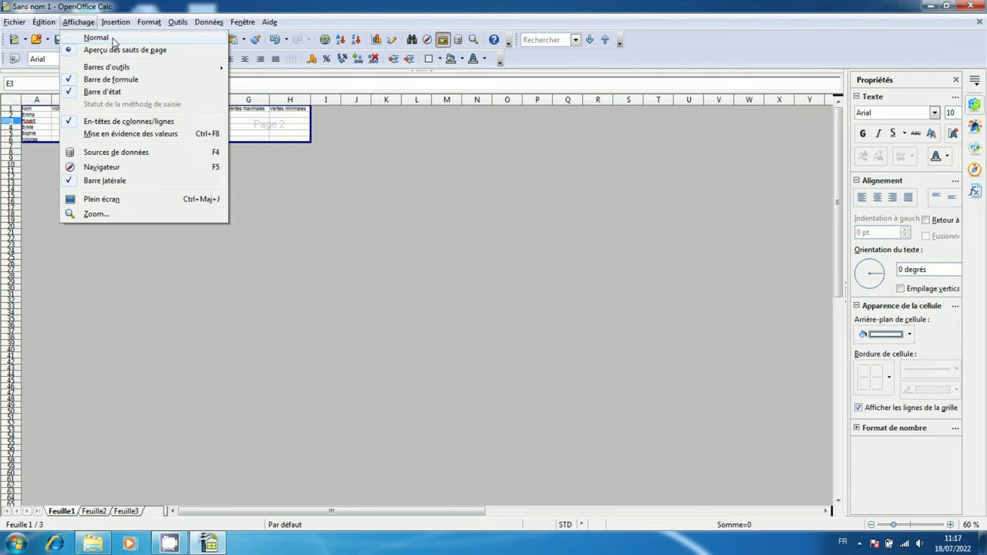
{"action": "left_click", "coordinate": [97, 38]}
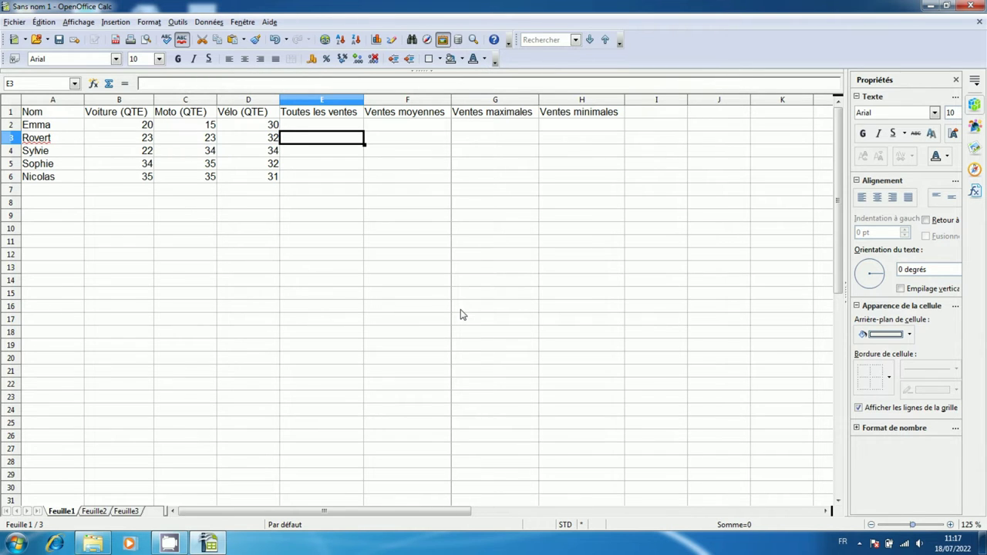
Step: Check how Feuille1 will print by previewing it from the Normal view, and close the preview
{"action": "left_click", "coordinate": [13, 21]}
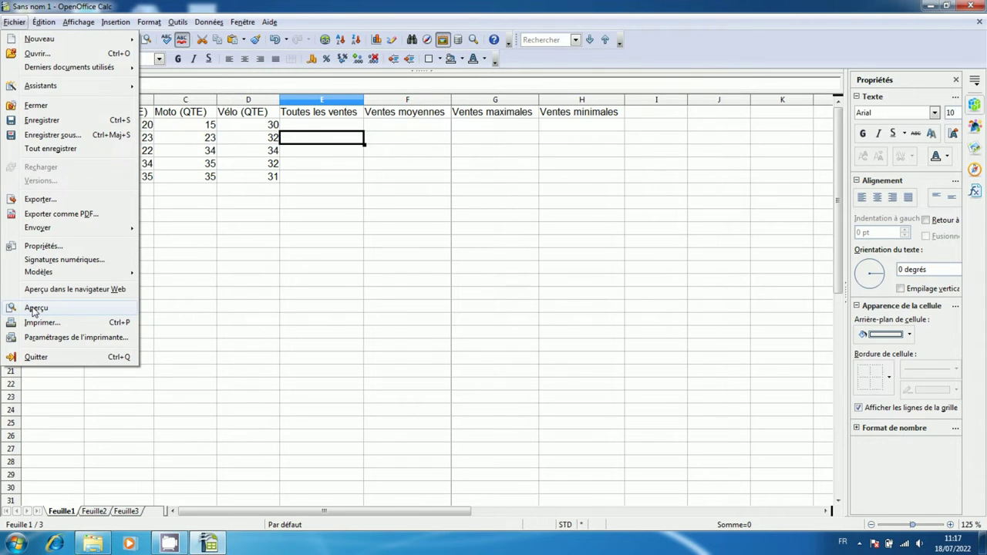
{"action": "left_click", "coordinate": [62, 309]}
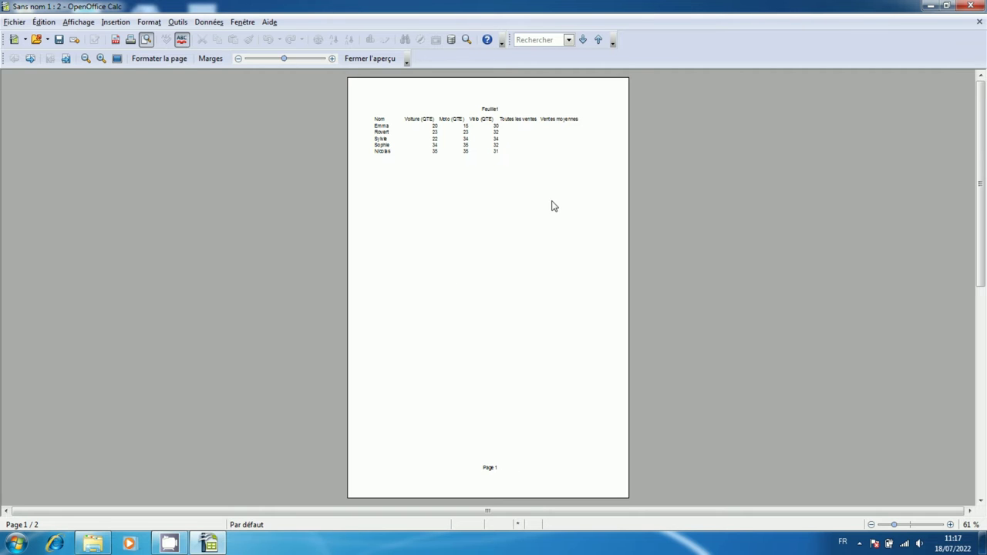
{"action": "left_click", "coordinate": [383, 60]}
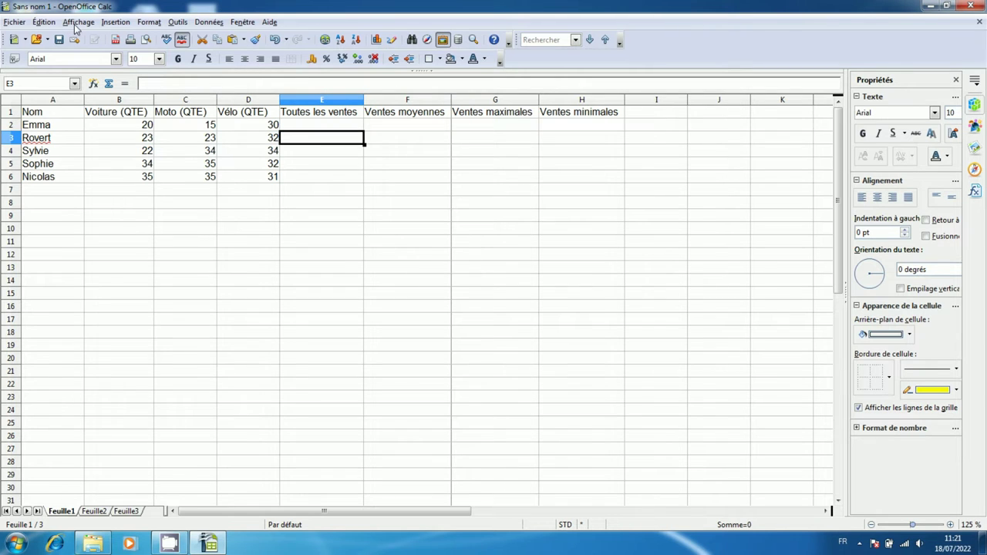
Step: Hide the Rechercher toolbar
{"action": "left_click", "coordinate": [76, 29]}
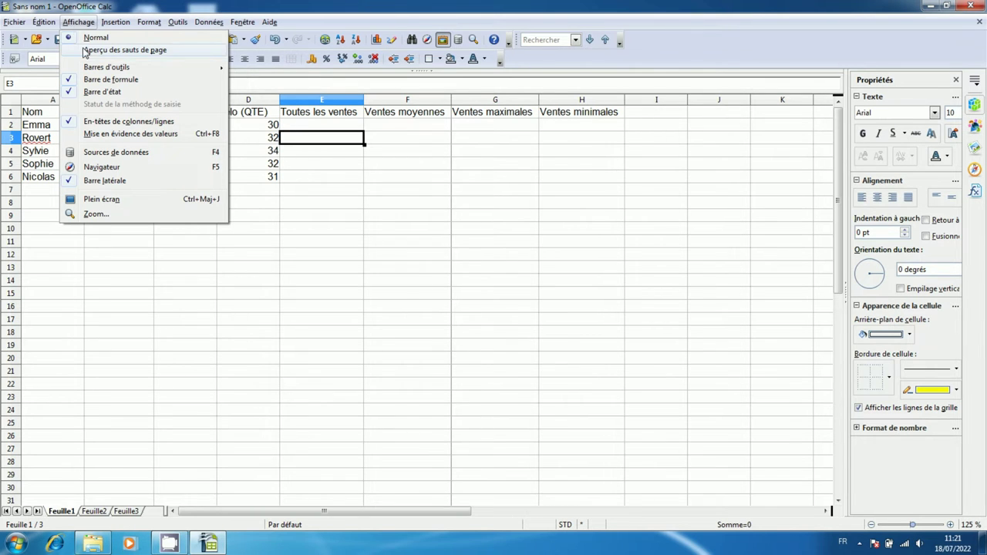
{"action": "mouse_move", "coordinate": [172, 70]}
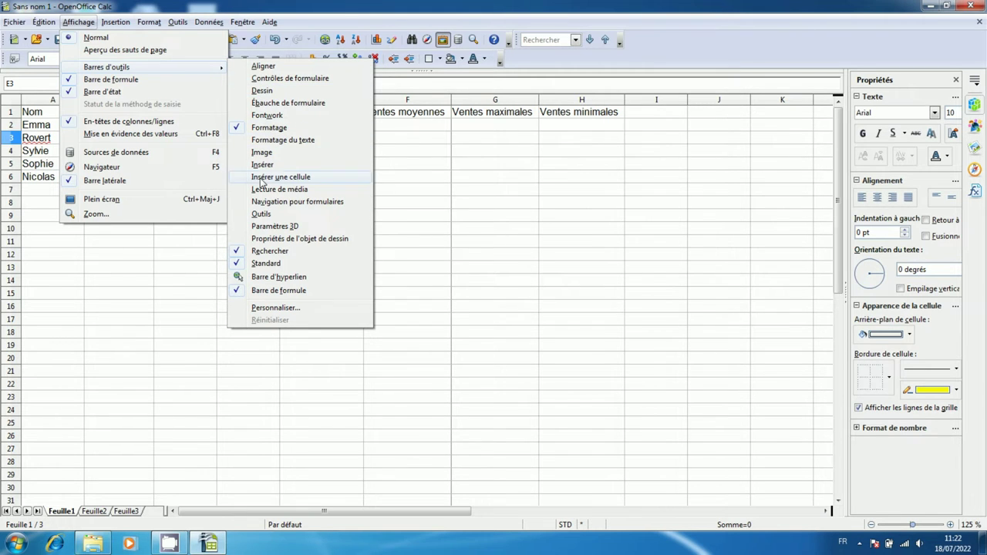
{"action": "left_click", "coordinate": [256, 253]}
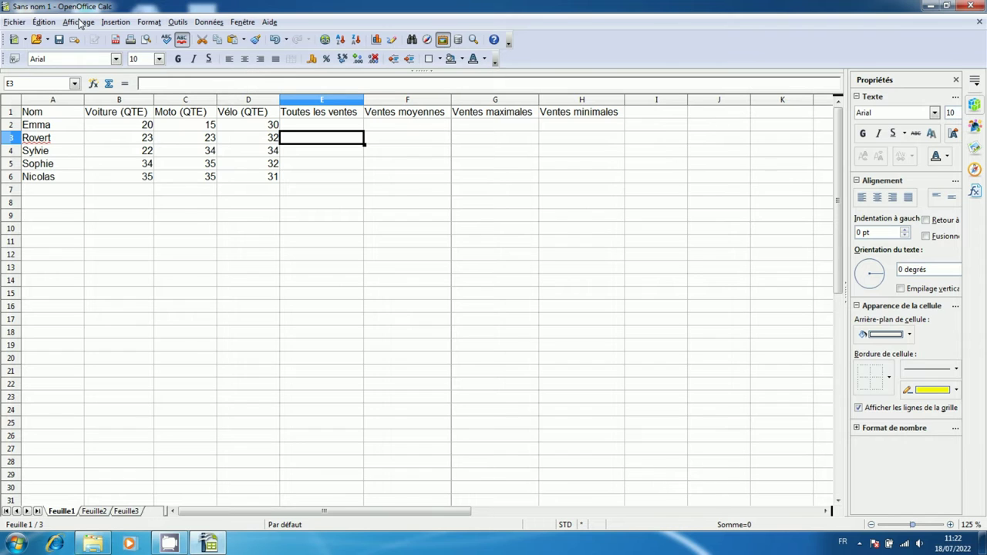
Step: Hide the Formatage toolbar and the formula bar
{"action": "left_click", "coordinate": [80, 23]}
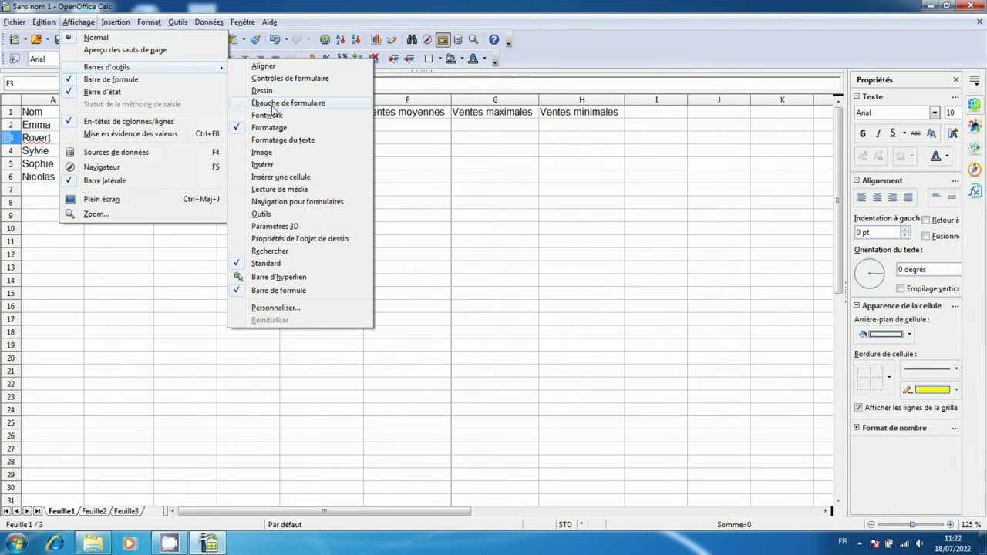
{"action": "left_click", "coordinate": [271, 129]}
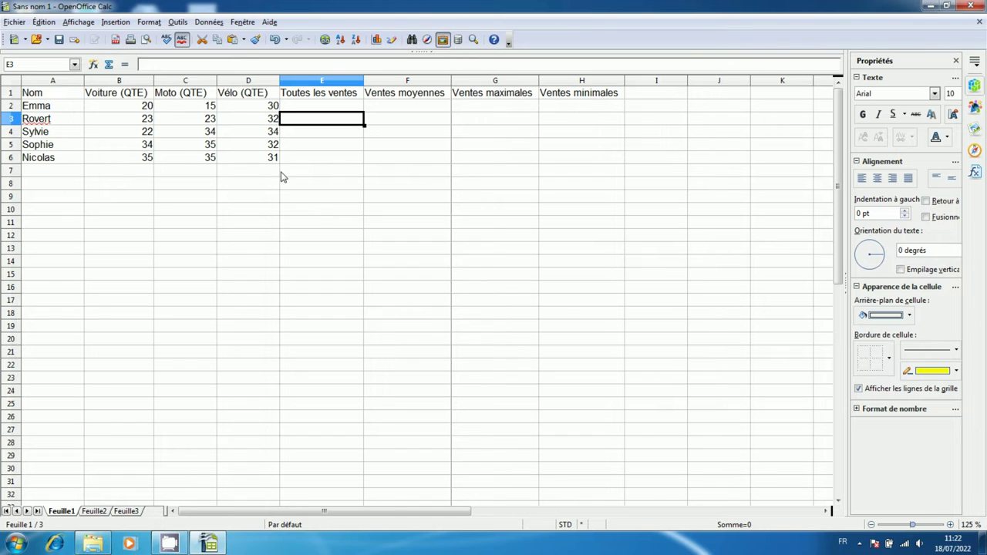
{"action": "left_click", "coordinate": [79, 23]}
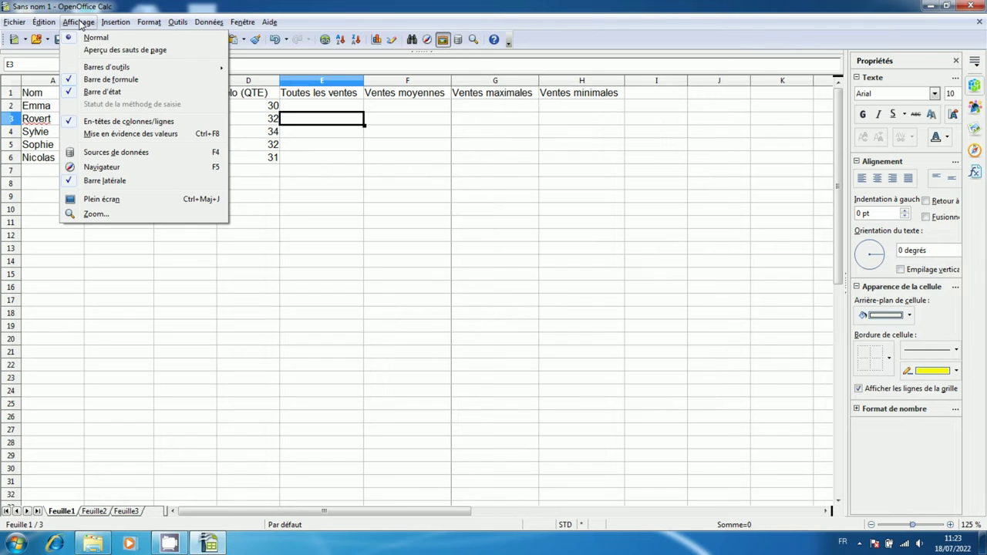
{"action": "mouse_move", "coordinate": [106, 67]}
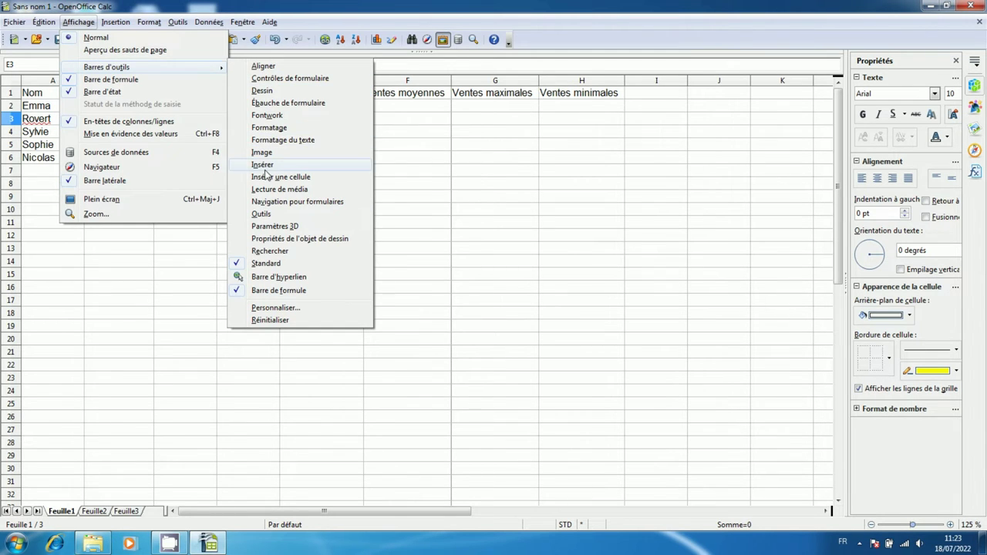
{"action": "left_click", "coordinate": [276, 293]}
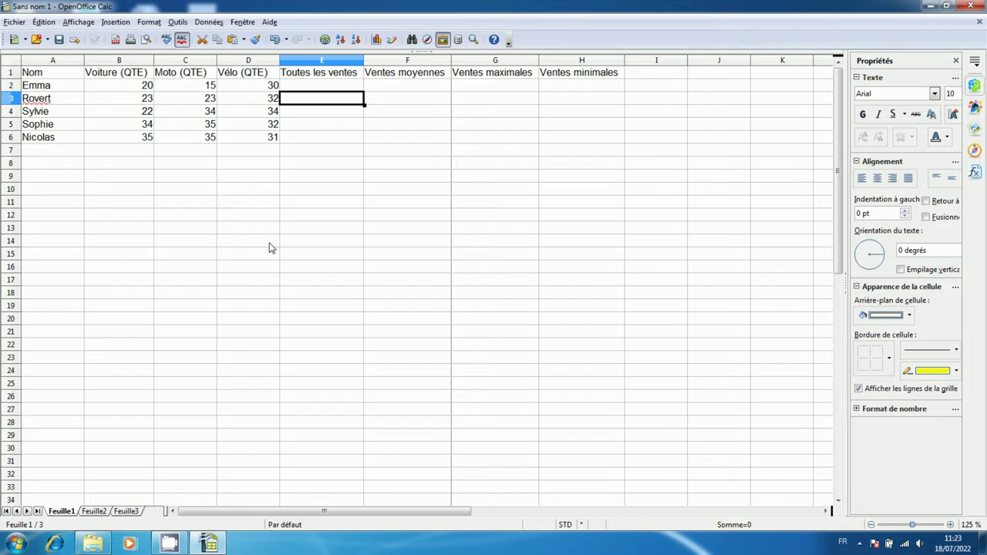
Step: Hide the Standard toolbar
{"action": "left_click", "coordinate": [79, 23]}
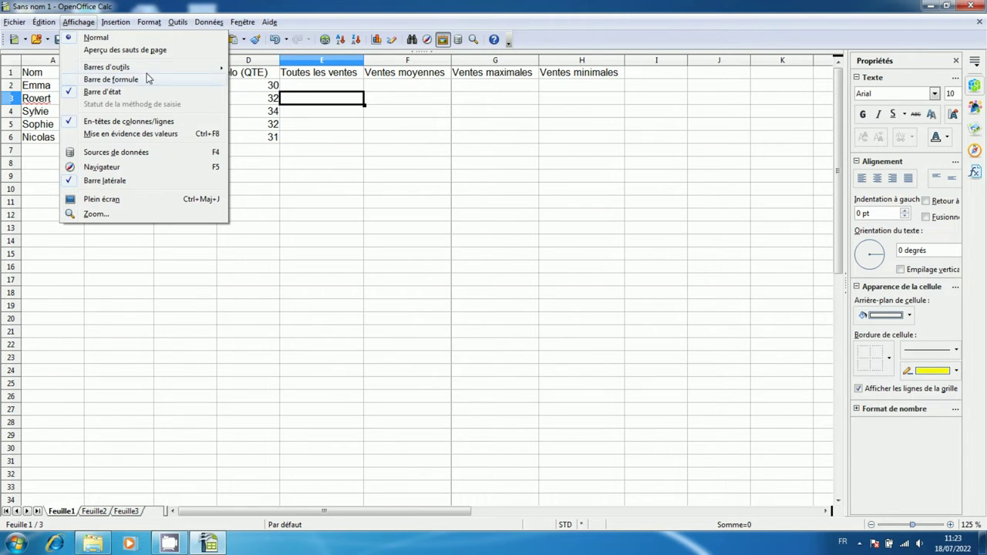
{"action": "mouse_move", "coordinate": [204, 71]}
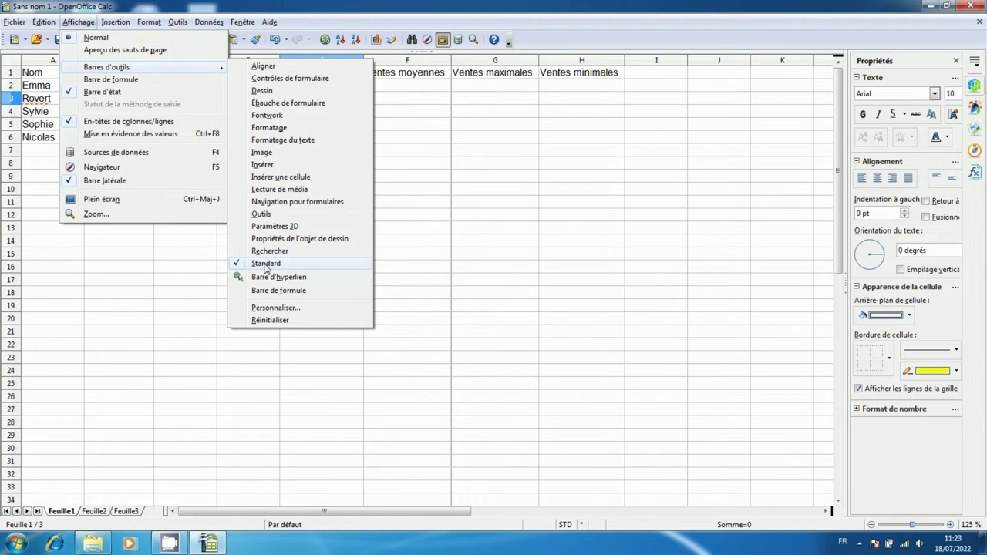
{"action": "left_click", "coordinate": [265, 265]}
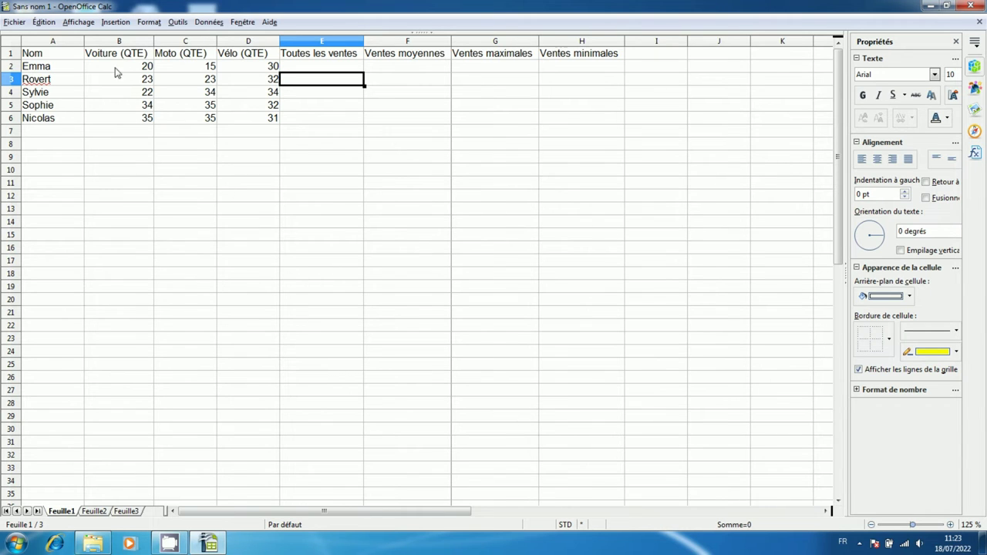
Step: Show the Formatage toolbar again
{"action": "left_click", "coordinate": [80, 23]}
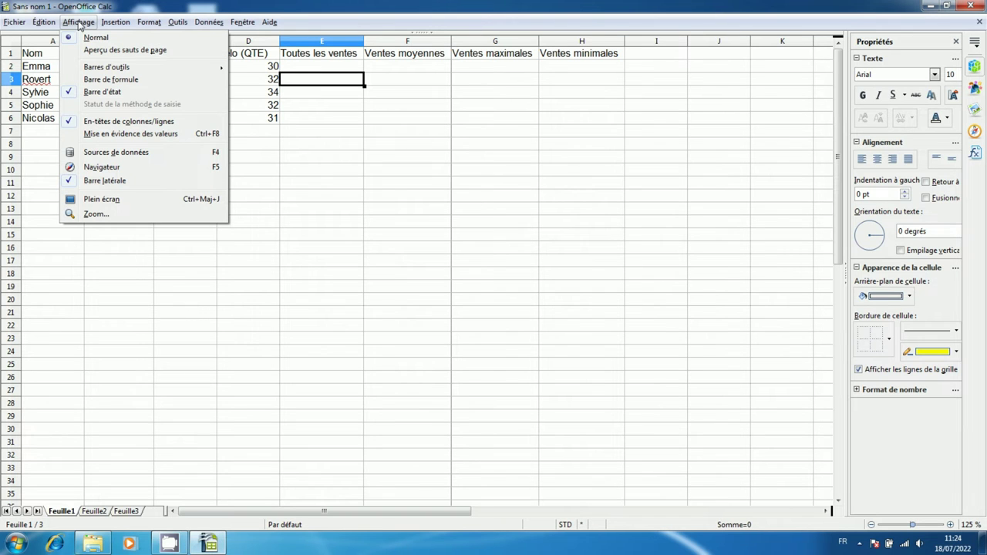
{"action": "mouse_move", "coordinate": [162, 71]}
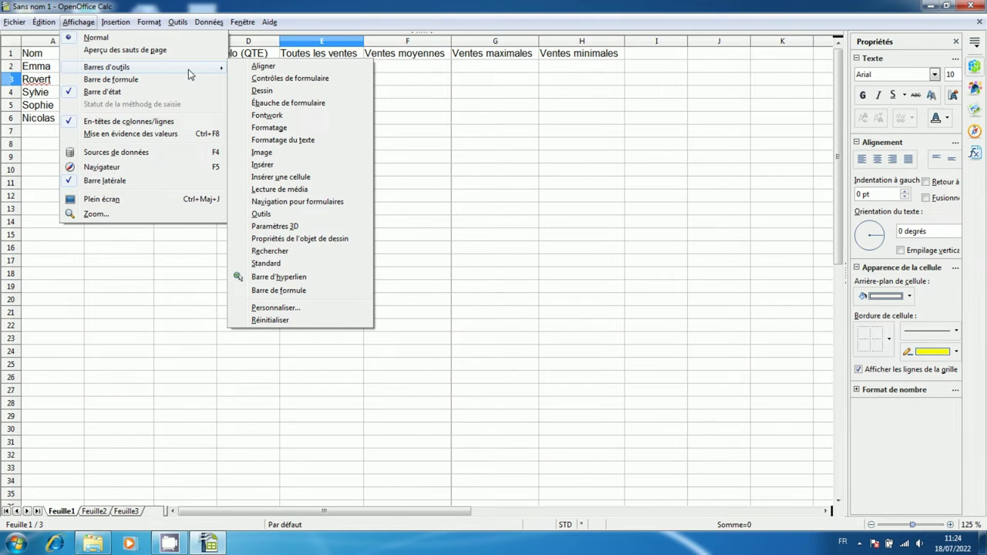
{"action": "left_click", "coordinate": [280, 129]}
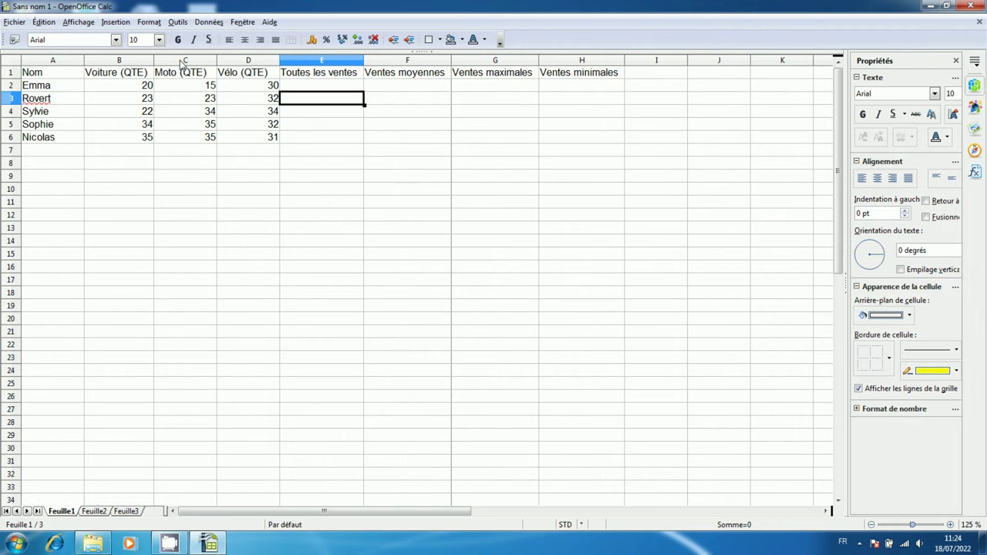
Step: Show the Standard toolbar with the Formatage toolbar on the row below it, and restore the formula bar
{"action": "left_click", "coordinate": [77, 24]}
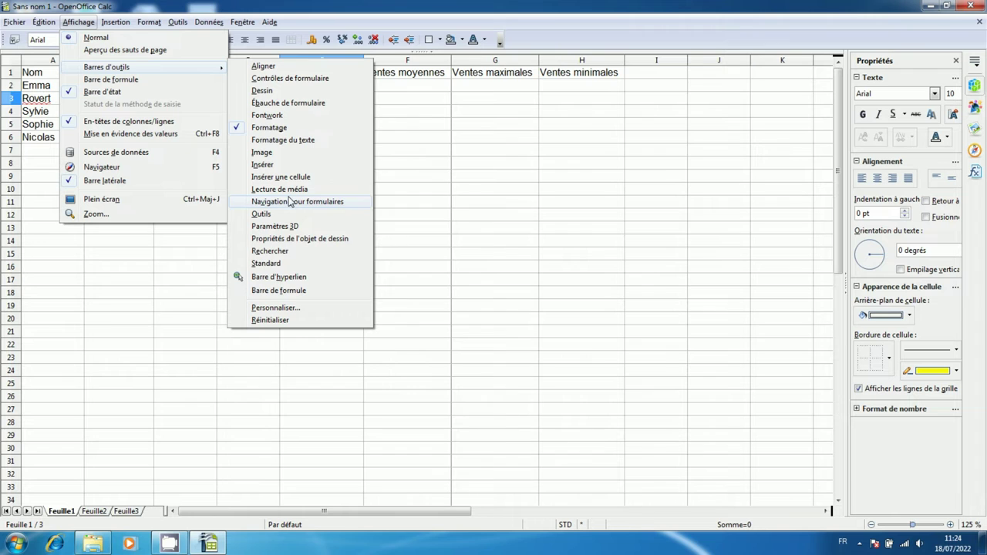
{"action": "left_click", "coordinate": [269, 265]}
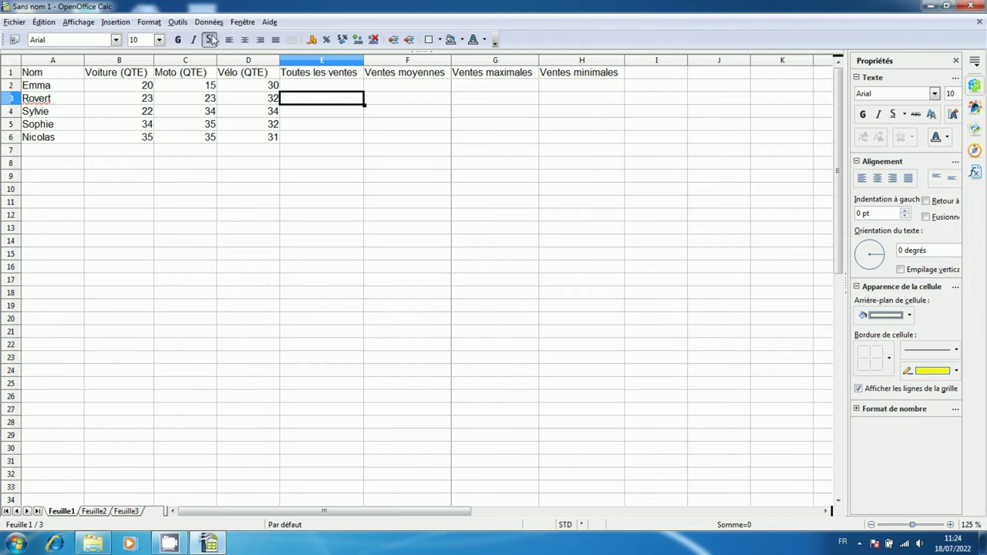
{"action": "left_click_drag", "start_coordinate": [4, 41], "coordinate": [4, 53]}
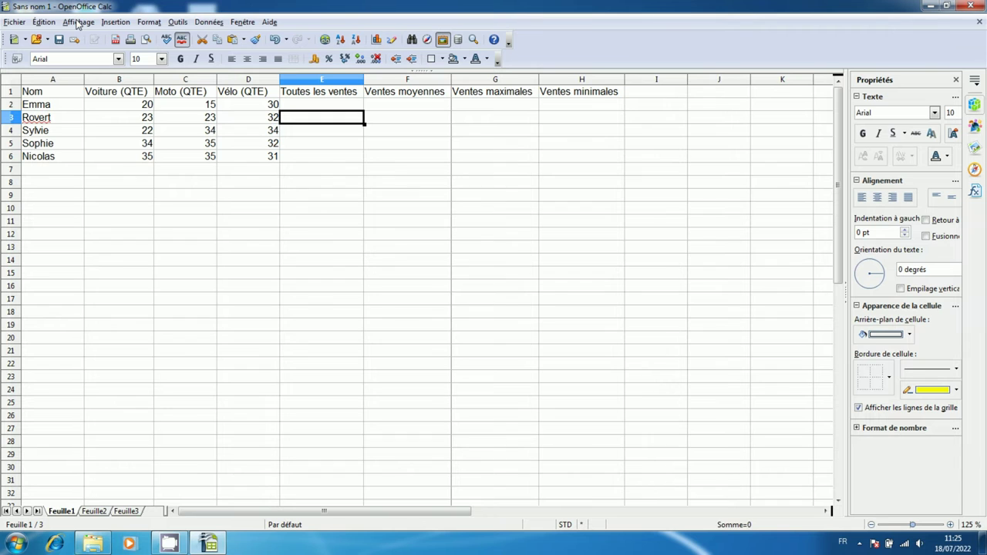
{"action": "left_click", "coordinate": [77, 22]}
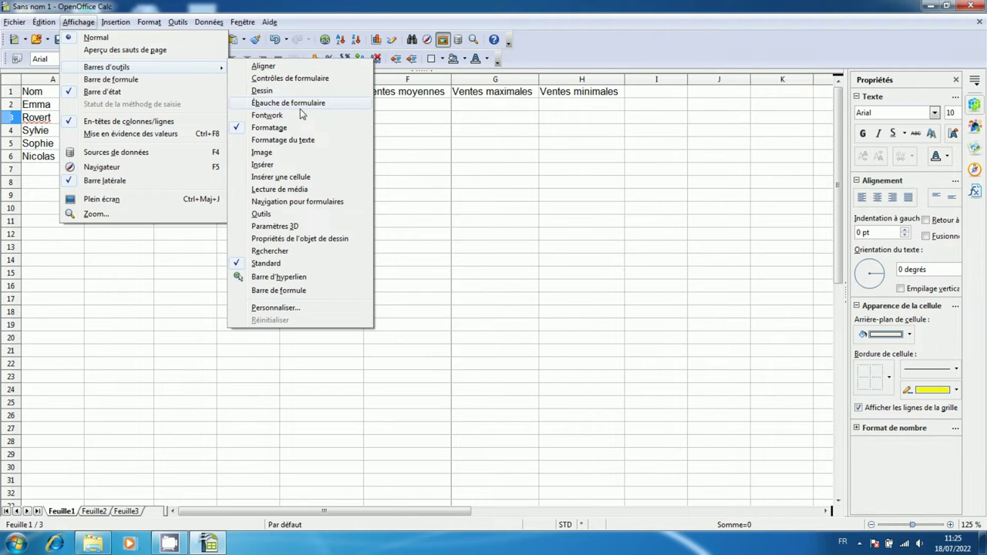
{"action": "left_click", "coordinate": [279, 291]}
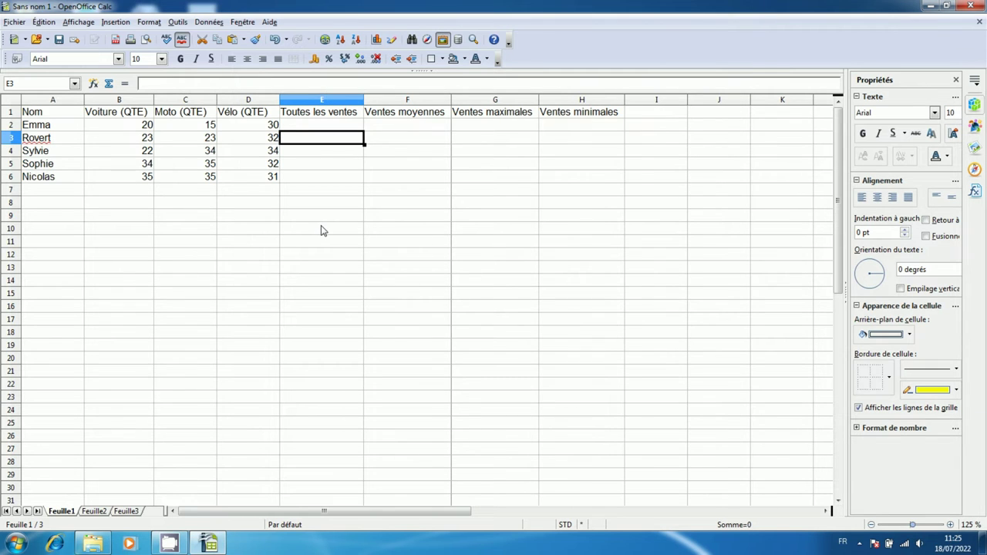
Step: Show the Rechercher toolbar and dock it on the same row, just after the Standard toolbar
{"action": "left_click", "coordinate": [78, 22]}
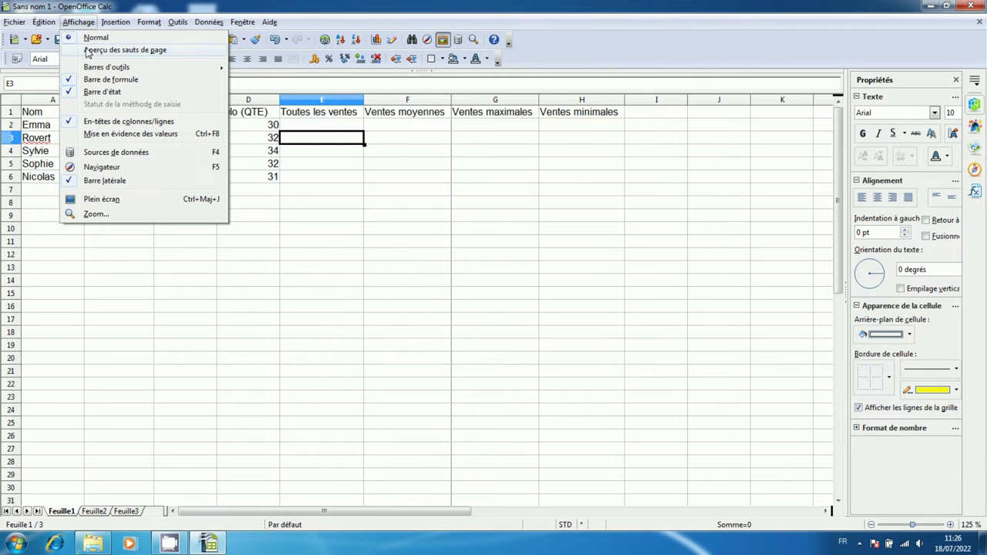
{"action": "mouse_move", "coordinate": [120, 69]}
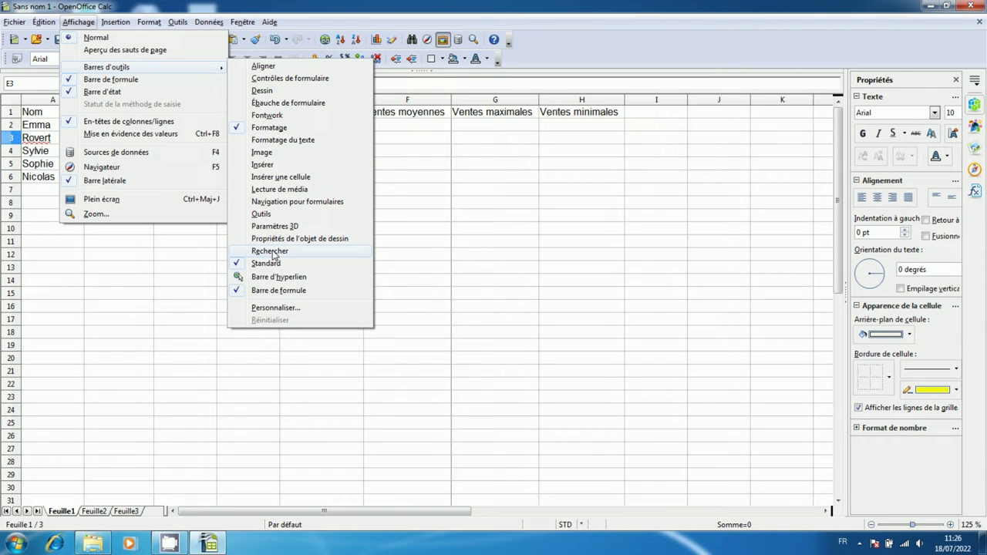
{"action": "left_click", "coordinate": [272, 252]}
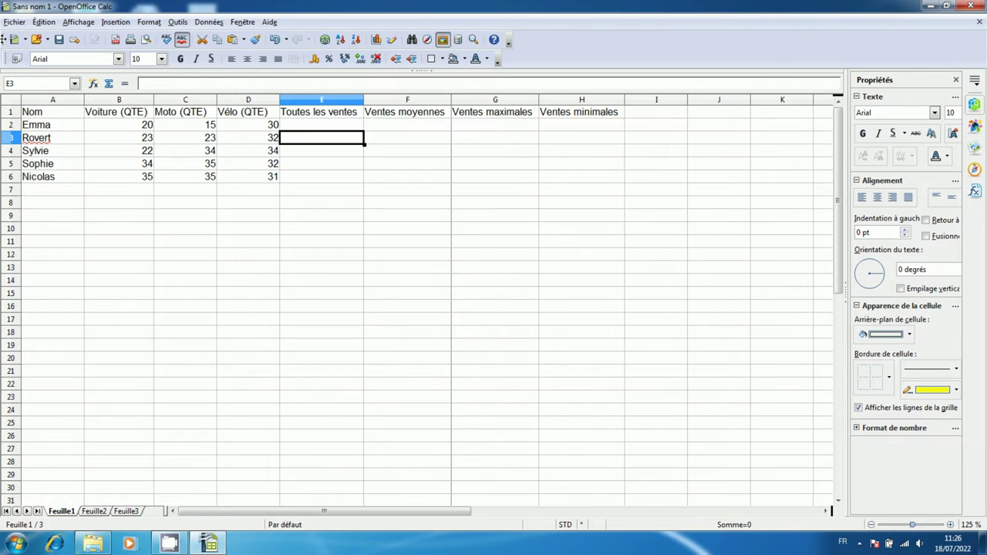
{"action": "left_click_drag", "start_coordinate": [3, 38], "coordinate": [3, 51]}
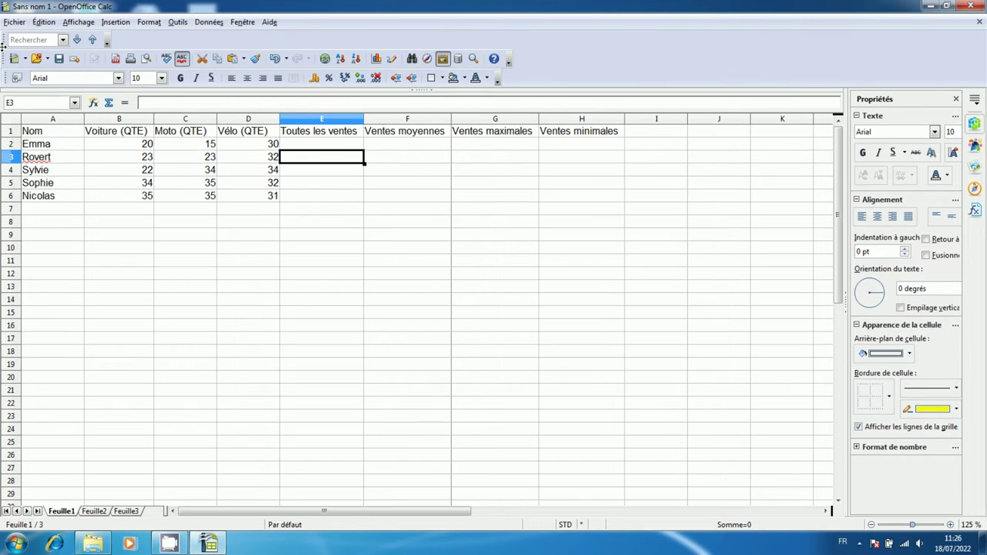
{"action": "left_click_drag", "start_coordinate": [3, 39], "coordinate": [515, 54]}
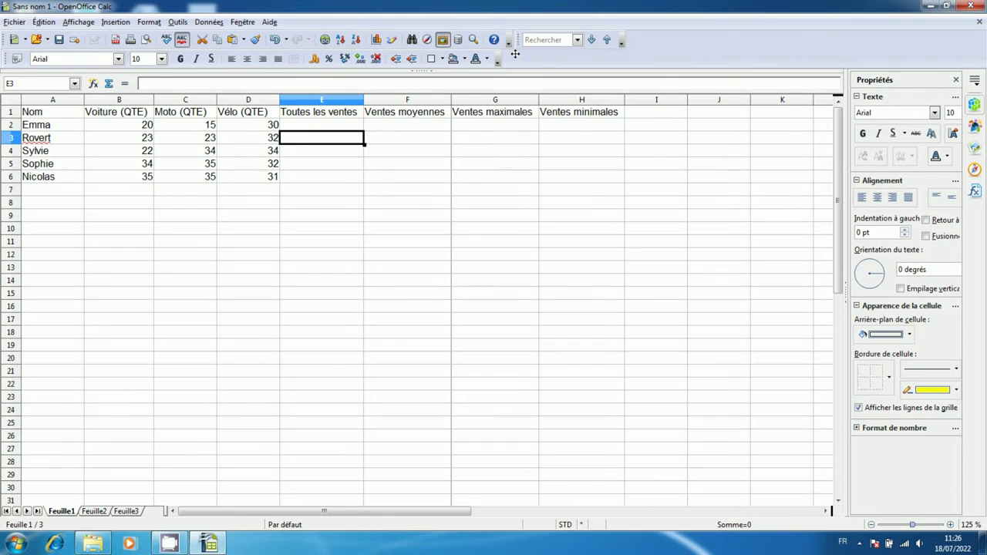
{"action": "left_click", "coordinate": [335, 243]}
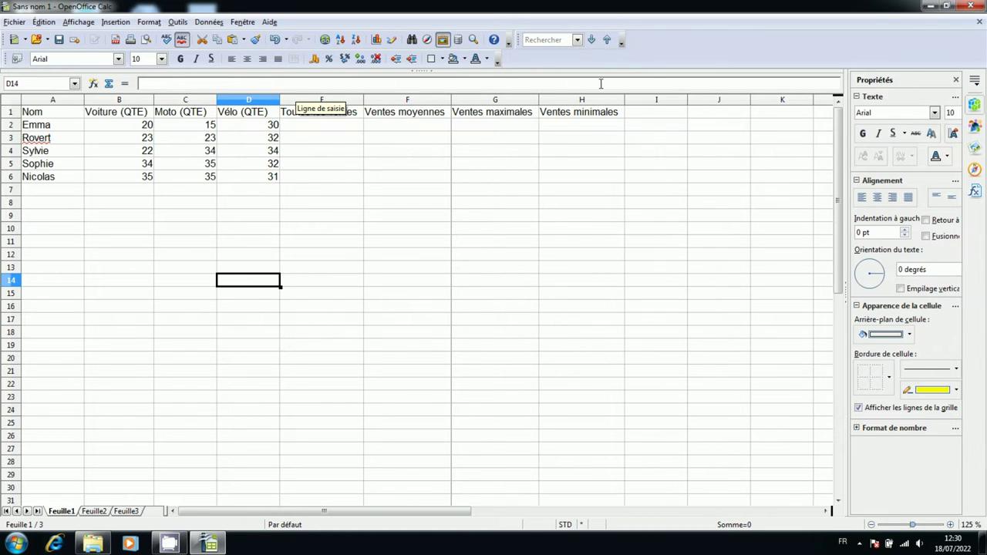
Step: Hide the formula bar and show it again
{"action": "left_click", "coordinate": [77, 23]}
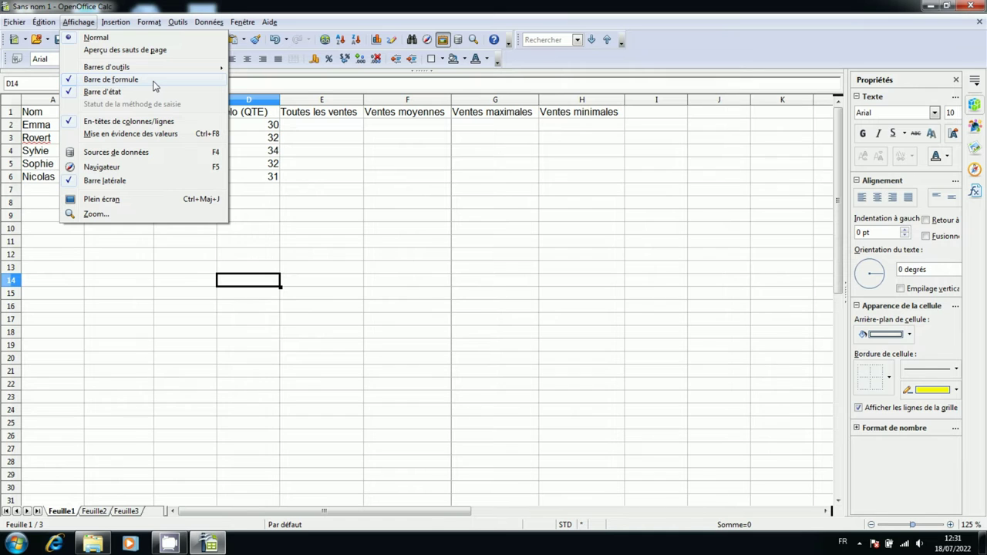
{"action": "left_click", "coordinate": [154, 81]}
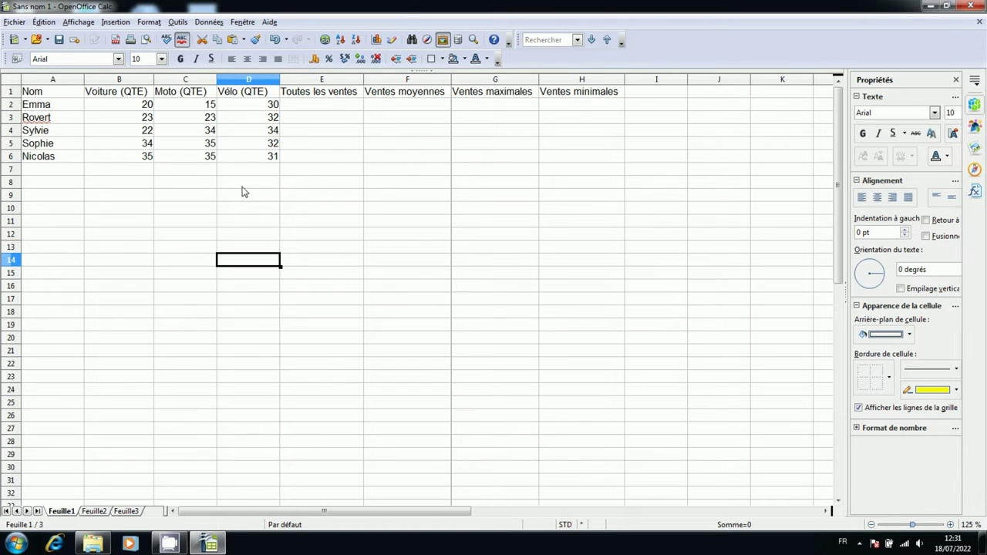
{"action": "left_click", "coordinate": [76, 23]}
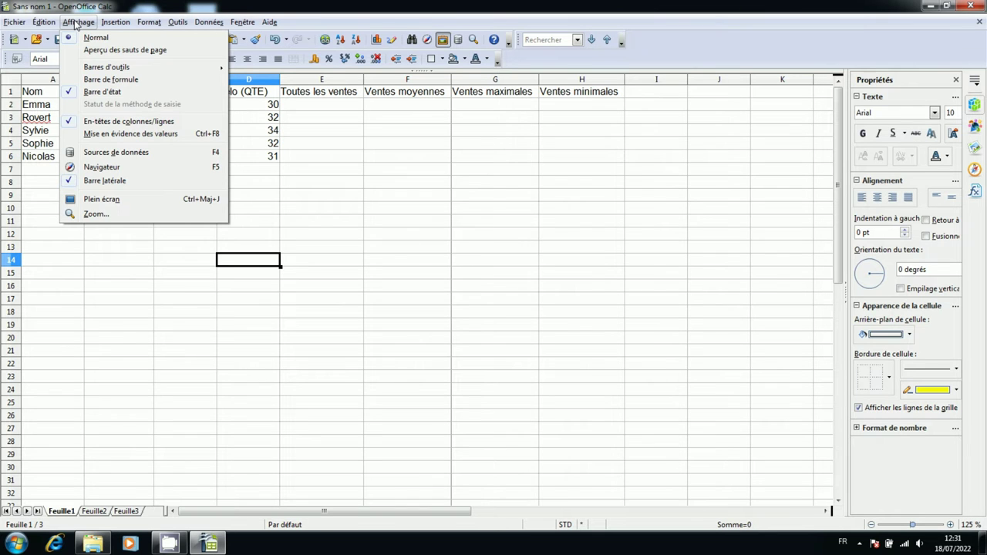
{"action": "left_click", "coordinate": [95, 83]}
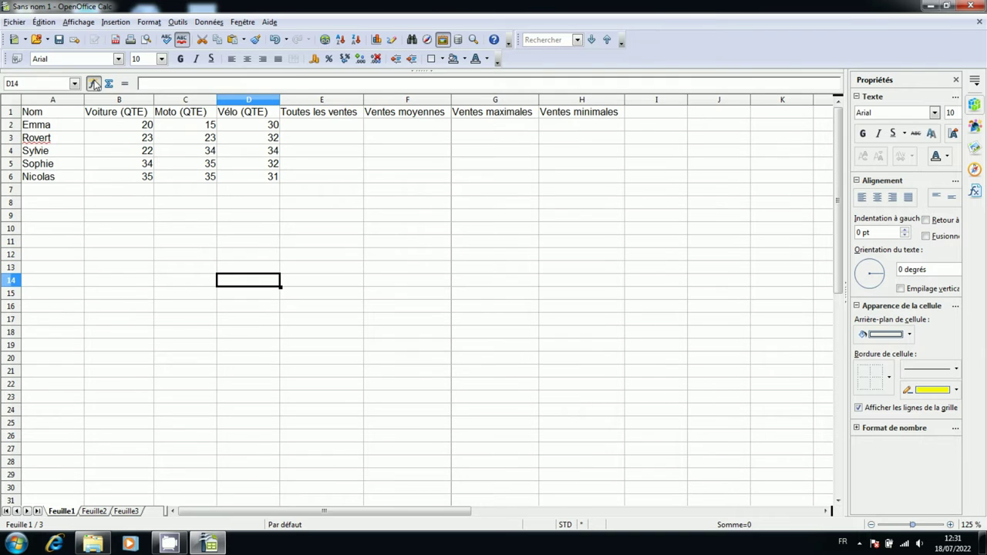
Step: Turn on value highlighting (Mise en évidence des valeurs) for the sheet and turn it off again
{"action": "left_click", "coordinate": [308, 209]}
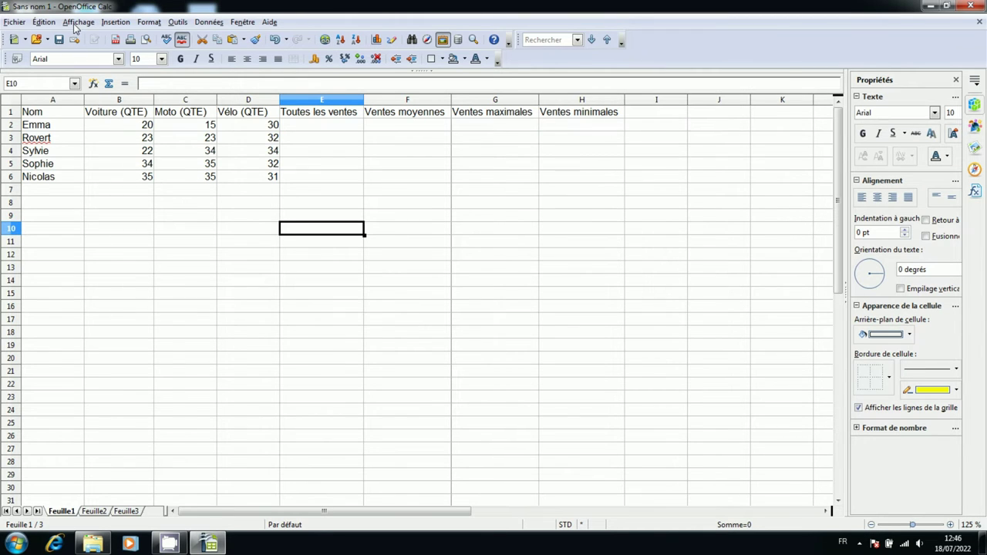
{"action": "left_click", "coordinate": [75, 30]}
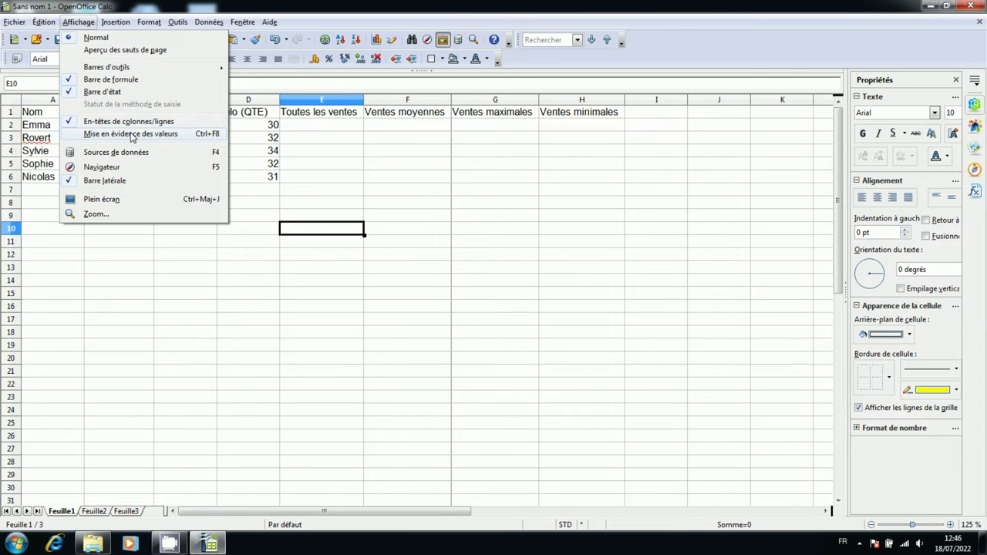
{"action": "left_click", "coordinate": [133, 135]}
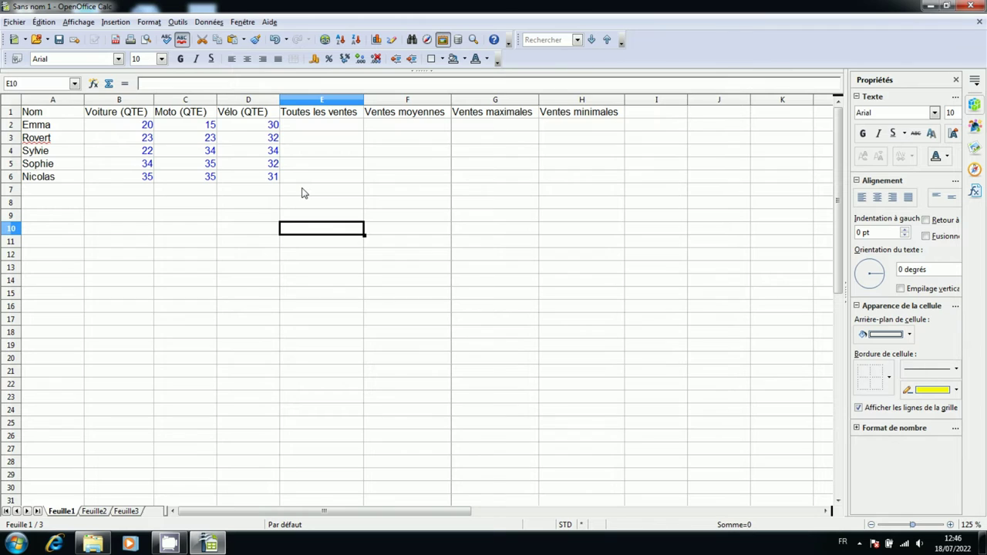
{"action": "left_click", "coordinate": [77, 23]}
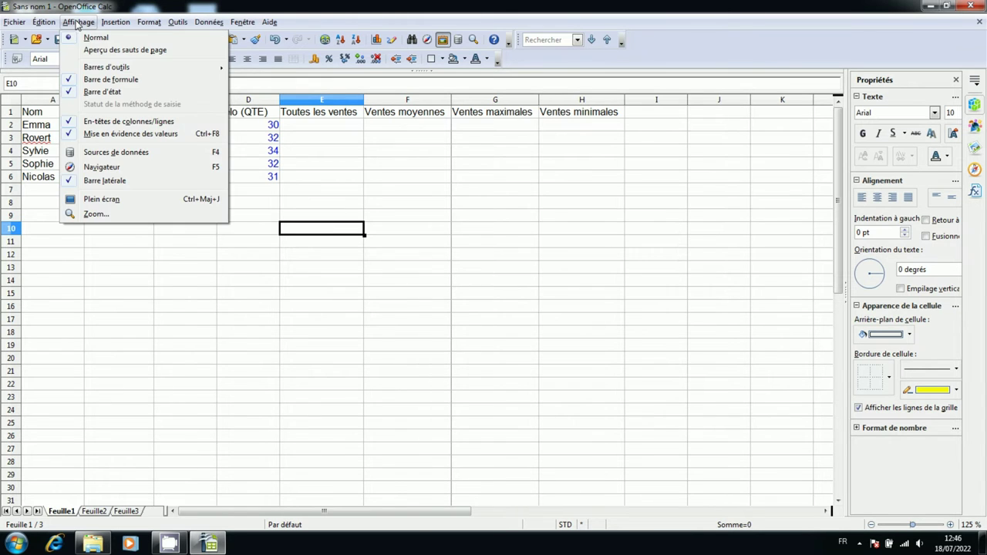
{"action": "left_click", "coordinate": [100, 135]}
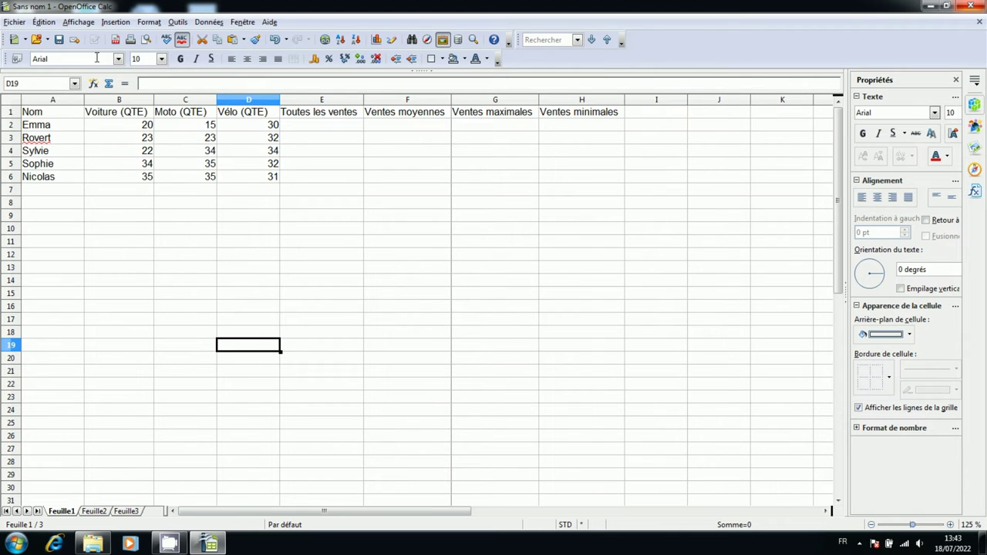
Step: Hide the sidebar (Barre latérale) and show it again
{"action": "left_click", "coordinate": [77, 22]}
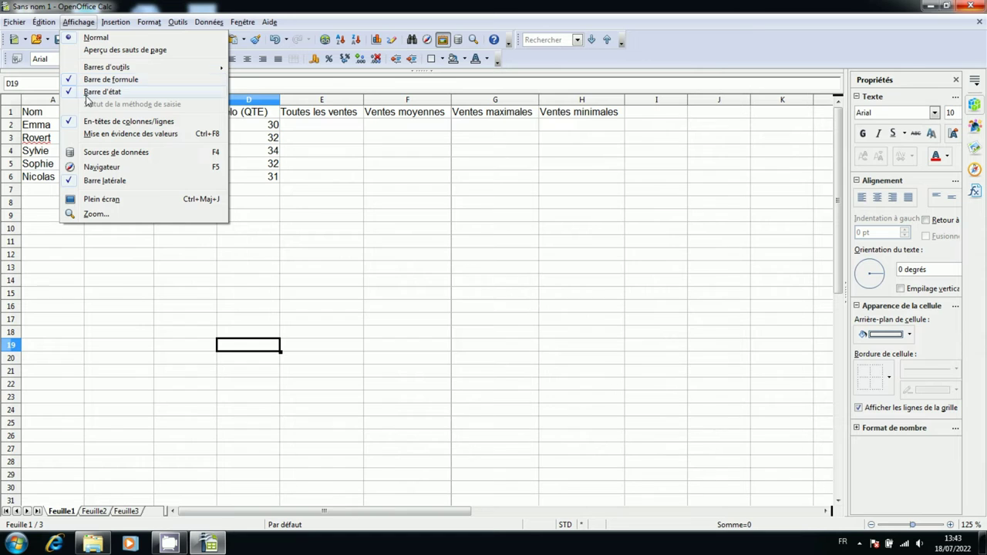
{"action": "left_click", "coordinate": [75, 181]}
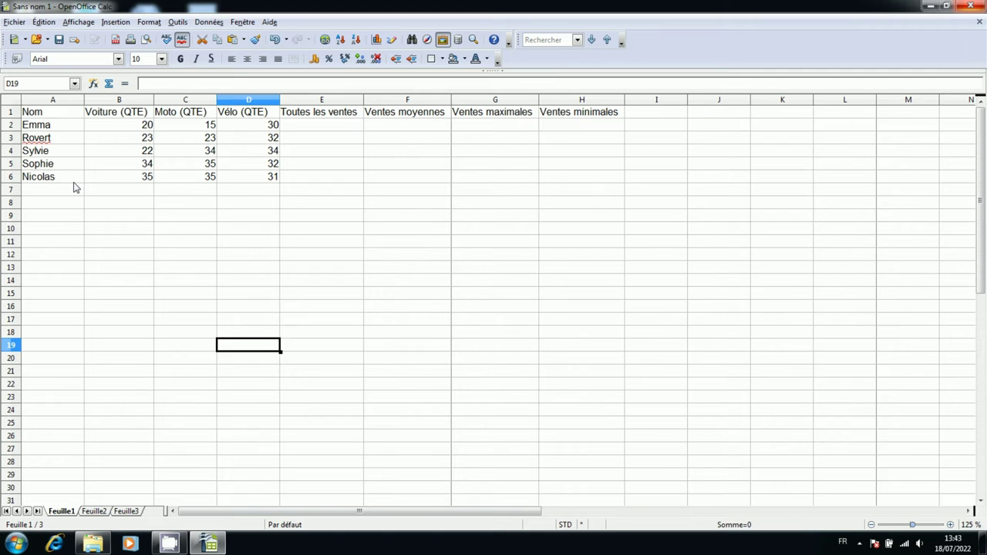
{"action": "left_click", "coordinate": [78, 23]}
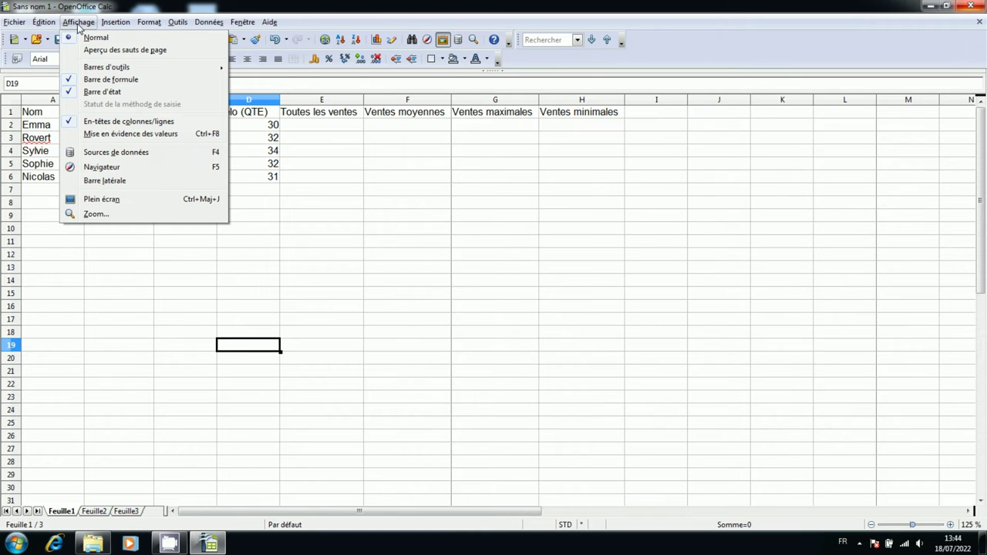
{"action": "left_click", "coordinate": [104, 180]}
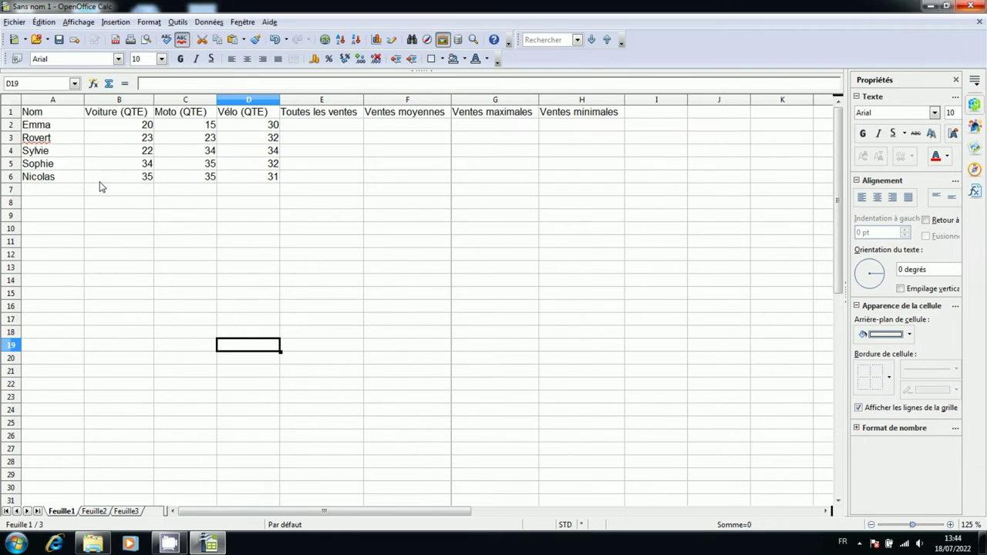
Step: Switch the spreadsheet to full screen display and return to the regular window
{"action": "left_click", "coordinate": [330, 257]}
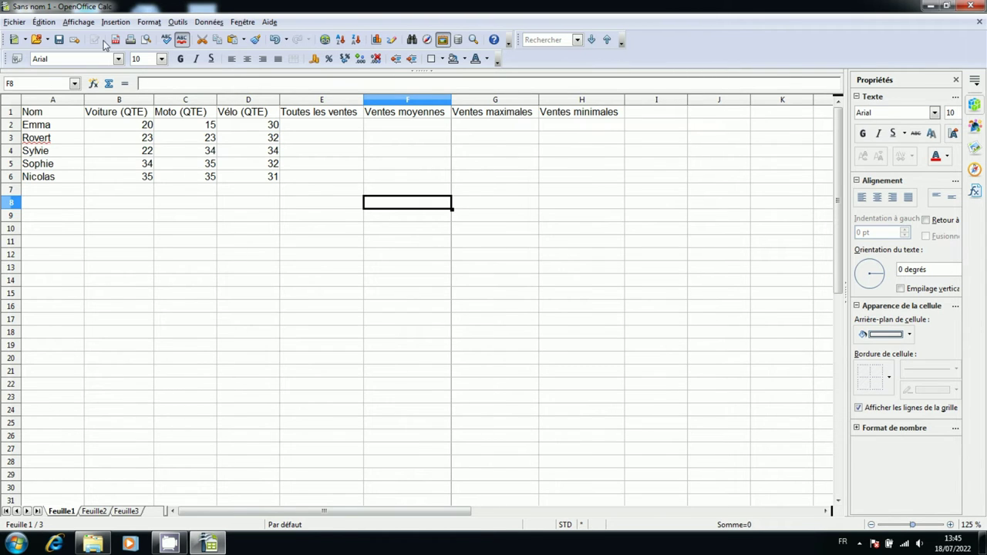
{"action": "left_click", "coordinate": [76, 26]}
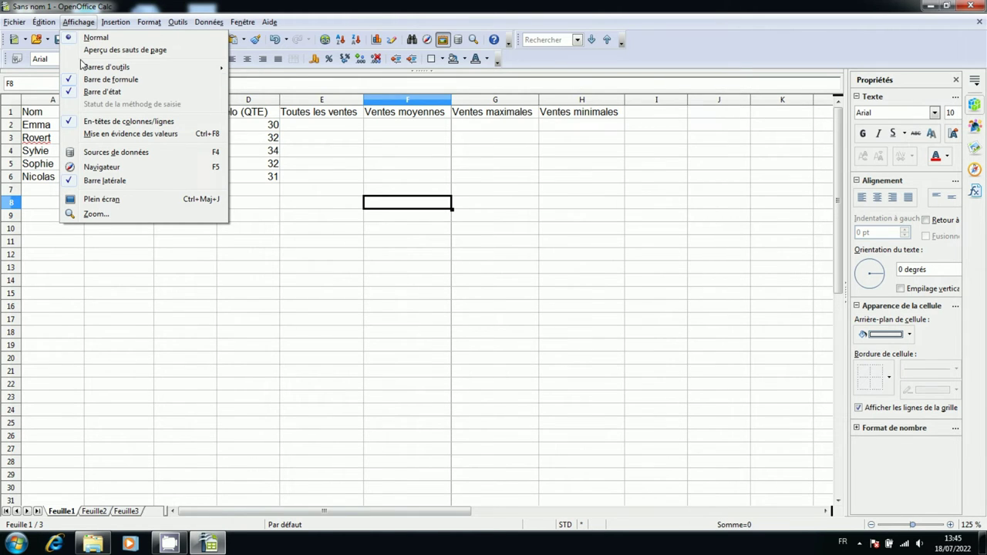
{"action": "left_click", "coordinate": [141, 198]}
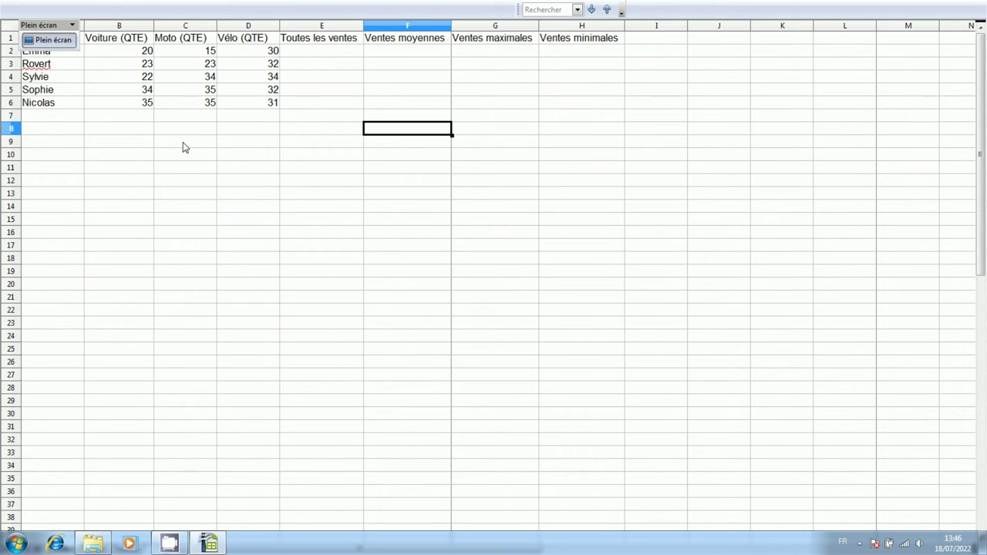
{"action": "left_click", "coordinate": [53, 43]}
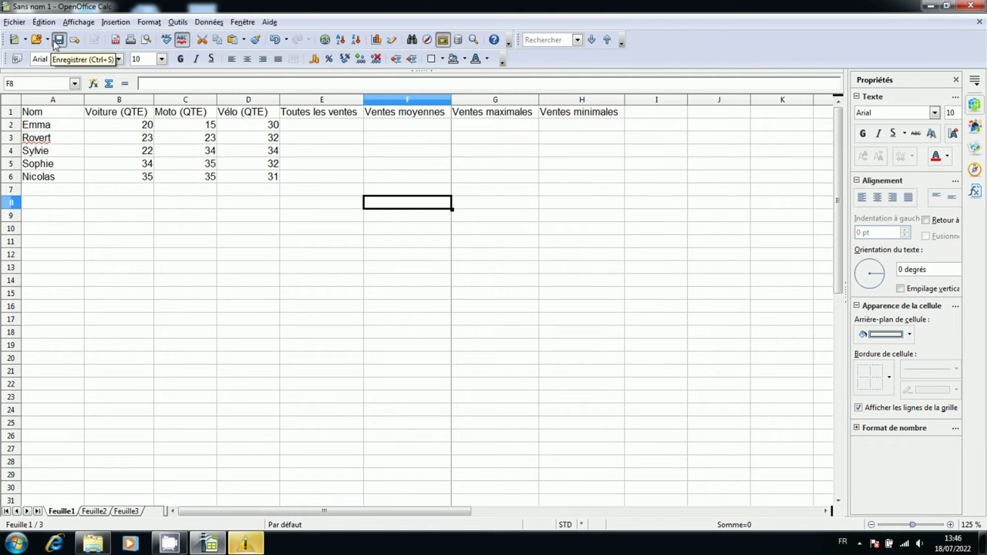
Step: Zoom the sheet out to 90 % and back in to 125 %
{"action": "left_click", "coordinate": [343, 340]}
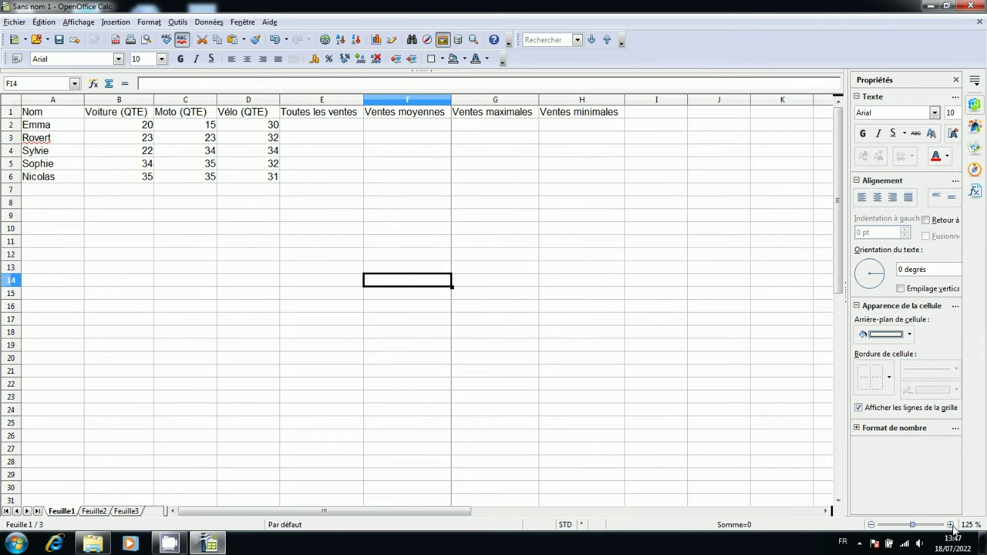
{"action": "left_click", "coordinate": [873, 524]}
{"action": "left_click", "coordinate": [873, 524]}
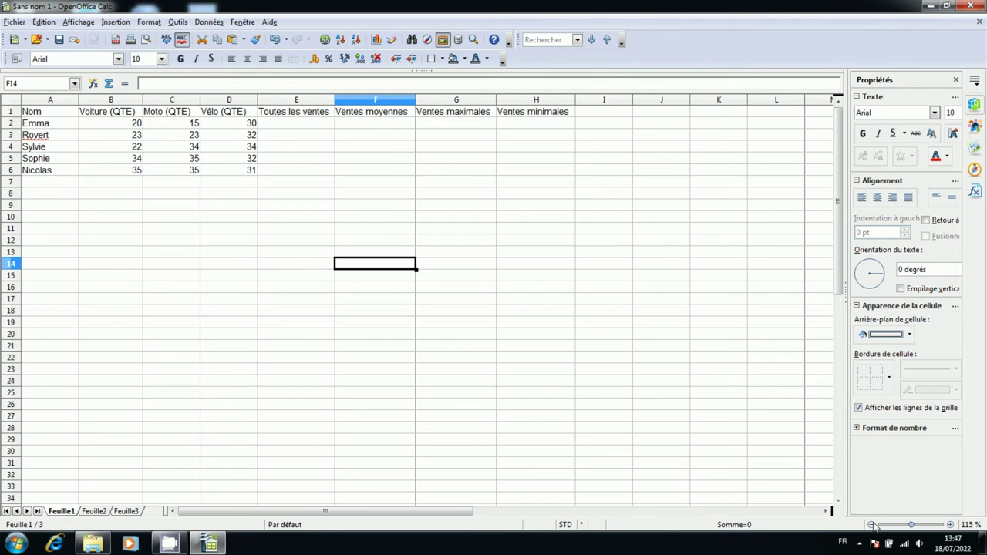
{"action": "left_click", "coordinate": [872, 524]}
{"action": "left_click", "coordinate": [872, 525]}
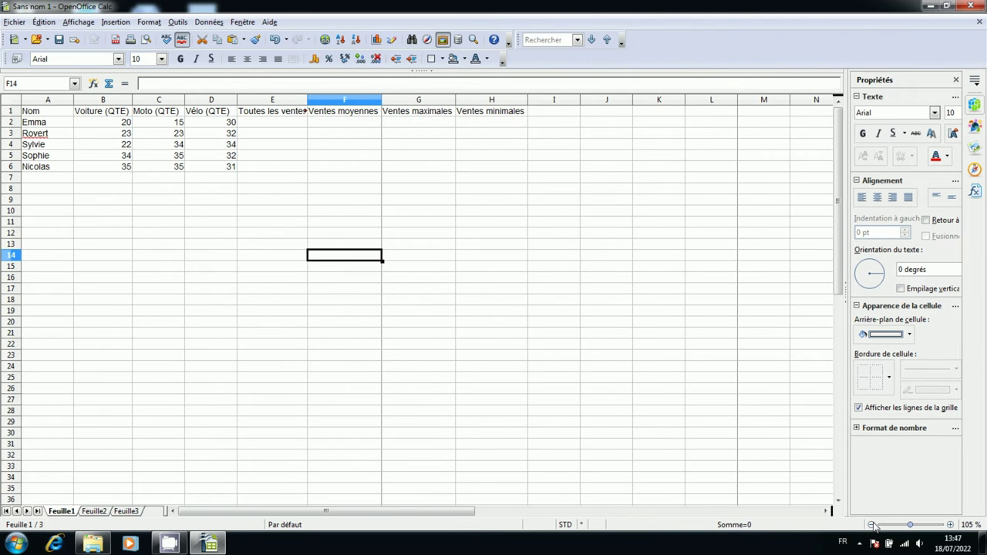
{"action": "left_click", "coordinate": [873, 524]}
{"action": "left_click", "coordinate": [872, 525]}
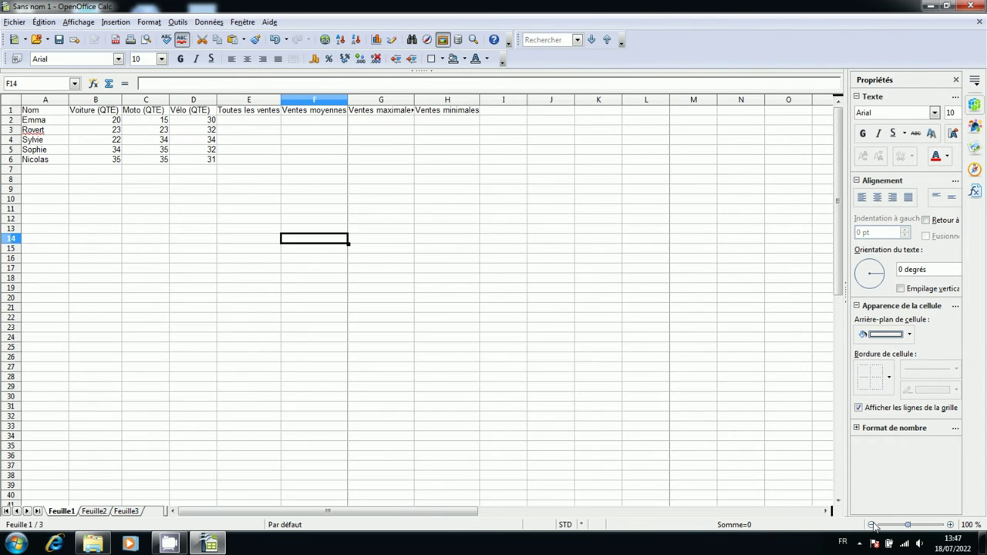
{"action": "left_click", "coordinate": [873, 524]}
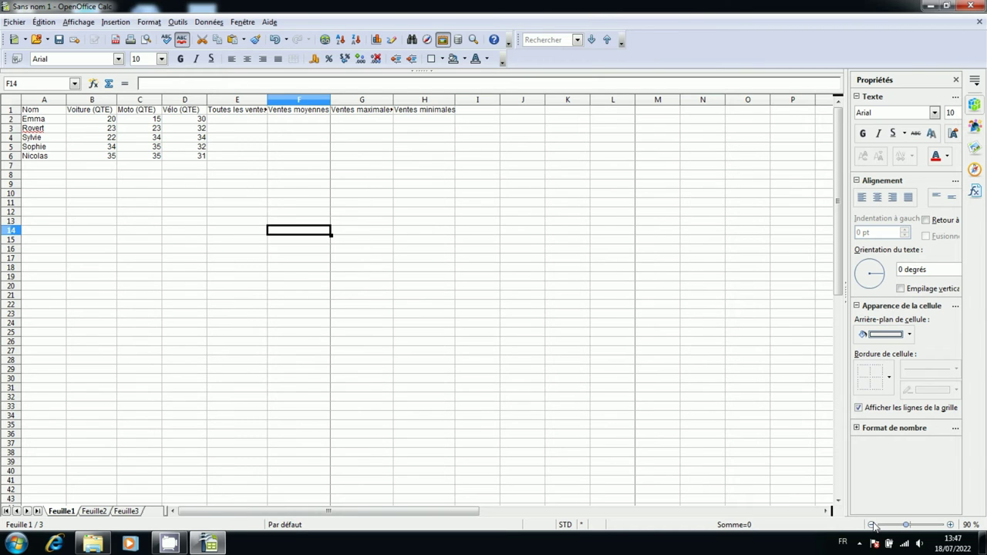
{"action": "left_click", "coordinate": [950, 524]}
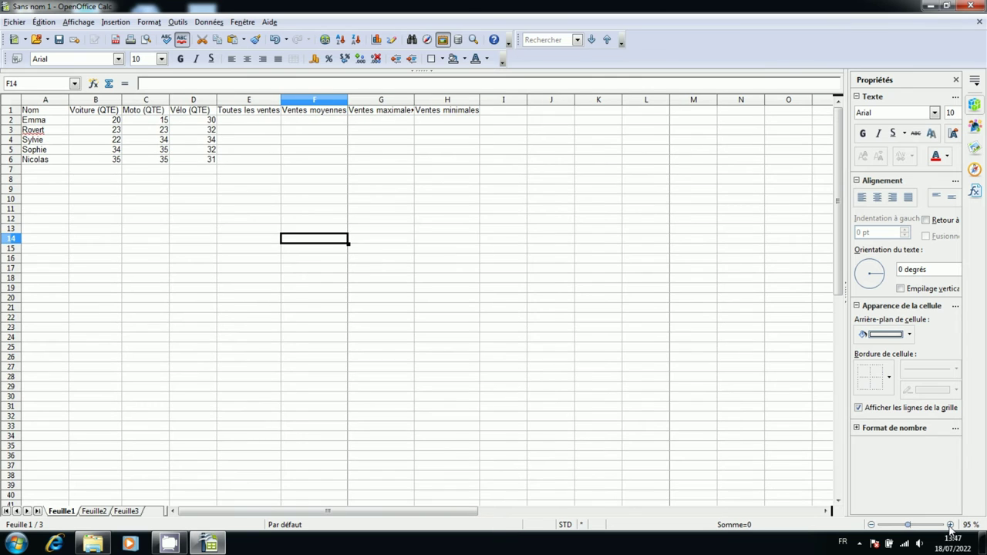
{"action": "left_click", "coordinate": [950, 524]}
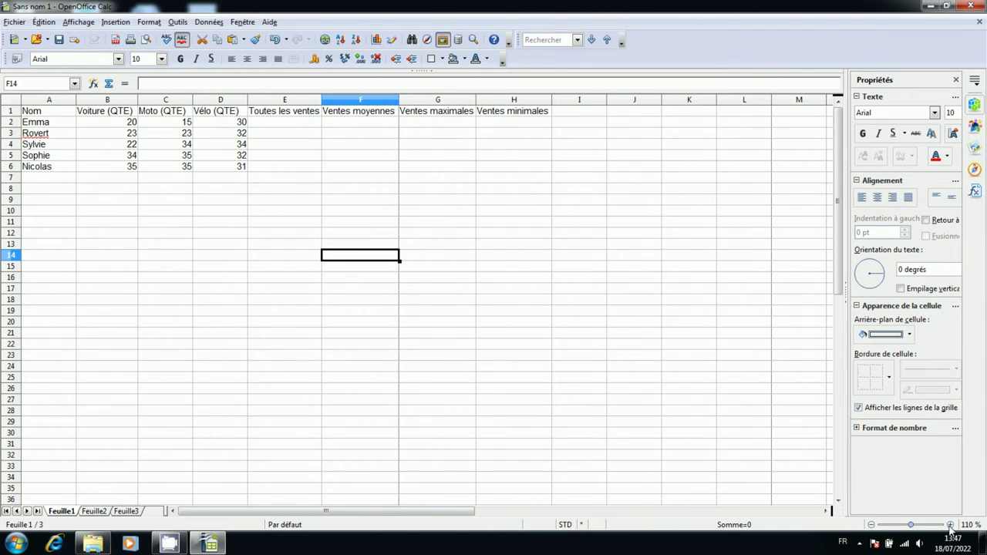
{"action": "left_click", "coordinate": [950, 525]}
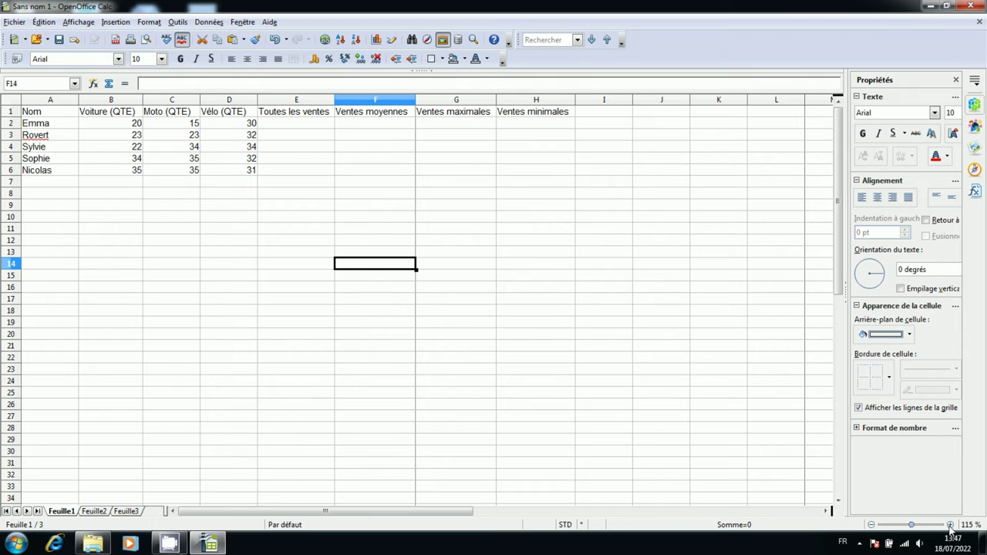
{"action": "left_click", "coordinate": [950, 524]}
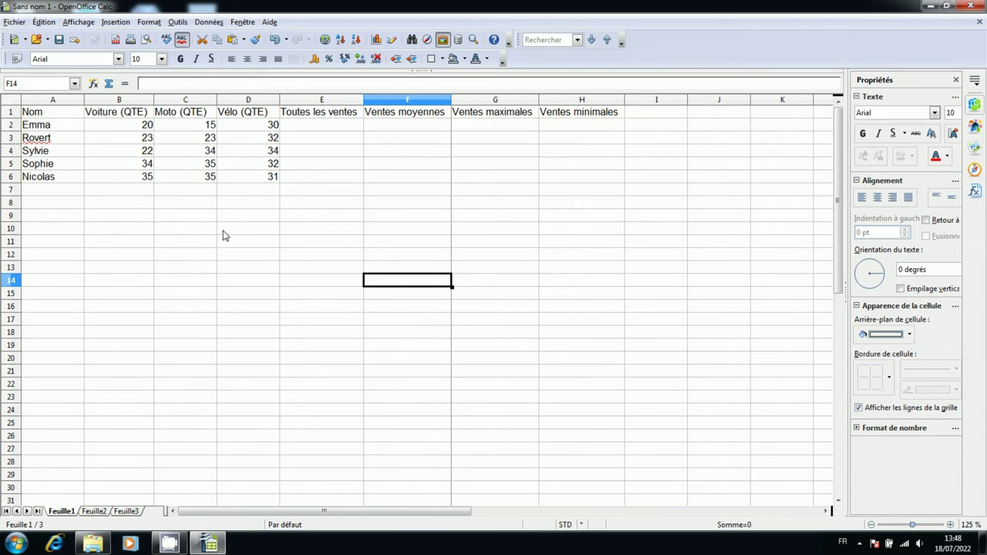
Step: Adjust the variable zoom factor up and back down in the zoom settings, and apply it at 125 %
{"action": "left_click", "coordinate": [78, 23]}
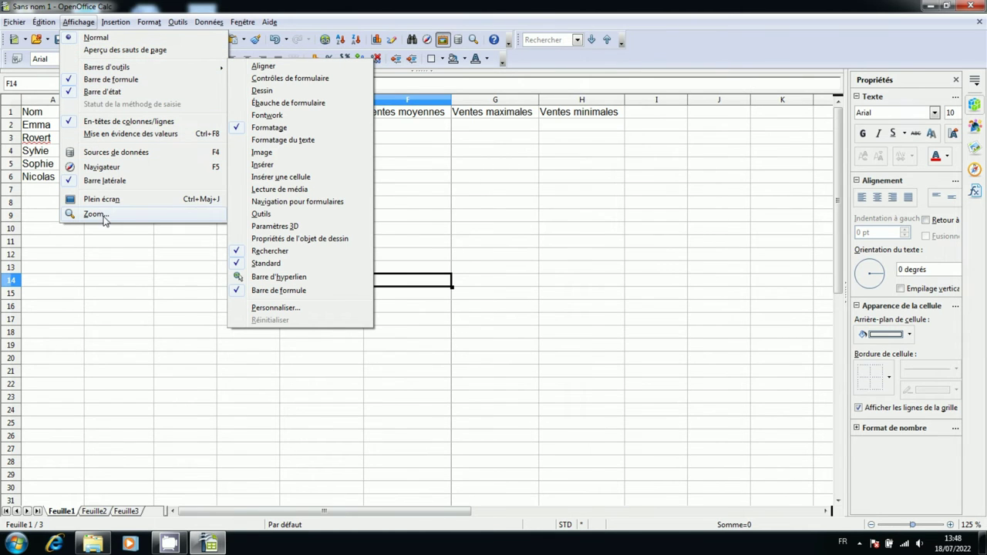
{"action": "left_click", "coordinate": [125, 218]}
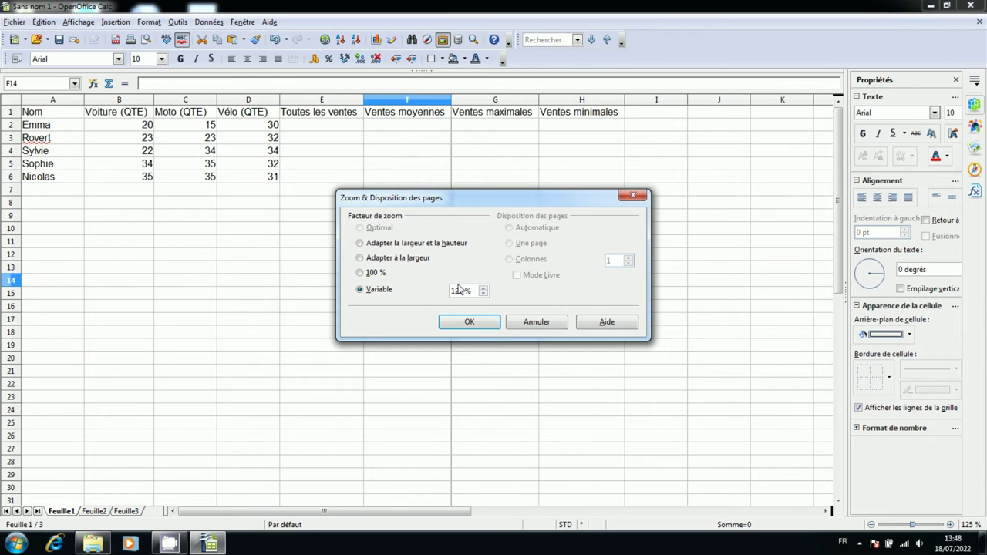
{"action": "left_click", "coordinate": [482, 289]}
{"action": "left_click", "coordinate": [482, 289]}
{"action": "left_click", "coordinate": [484, 293]}
{"action": "left_click", "coordinate": [483, 294]}
{"action": "left_click", "coordinate": [468, 323]}
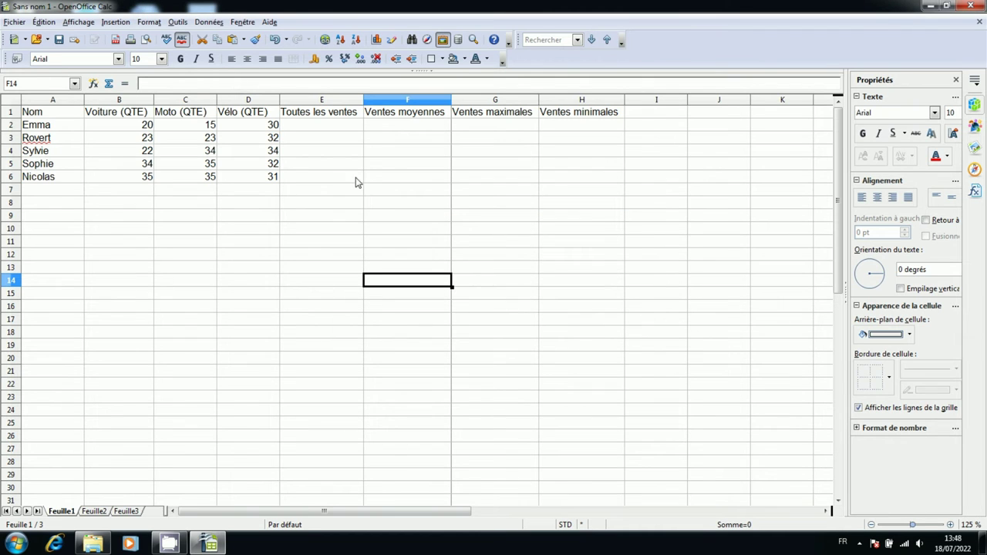
Step: Enter =somme(B2:D2) in cell E2 to total the first person's sales under Toutes les ventes
{"action": "left_click", "coordinate": [312, 281]}
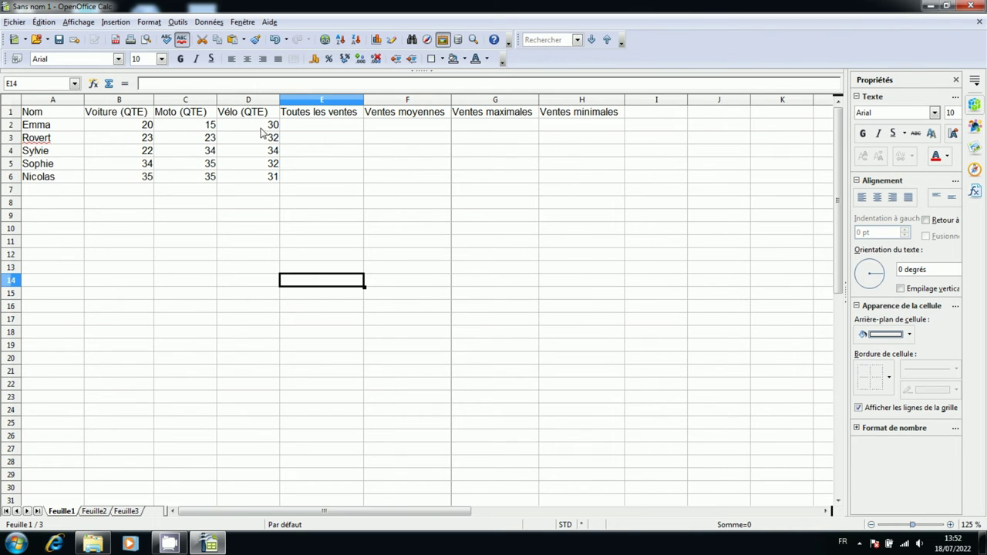
{"action": "left_click", "coordinate": [325, 129]}
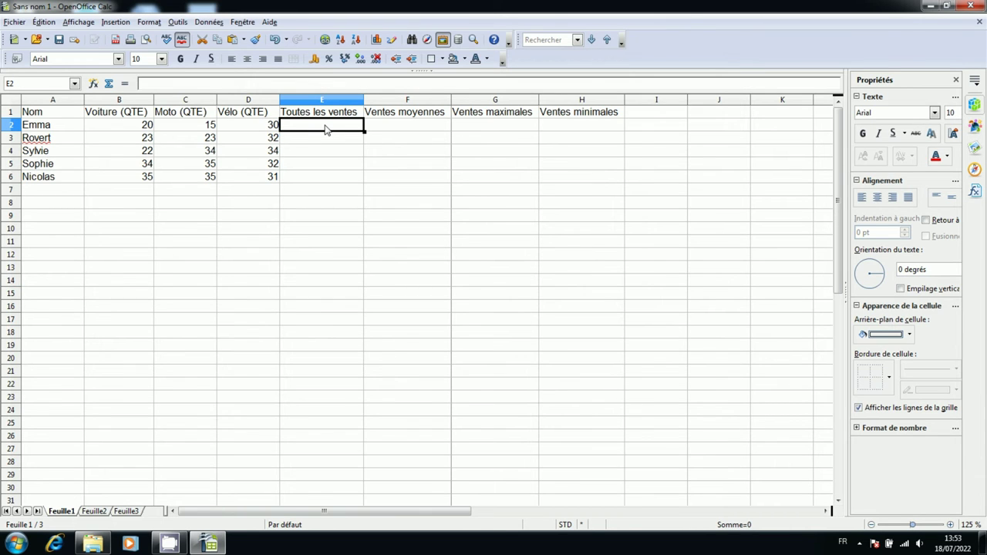
{"action": "type", "text": "="}
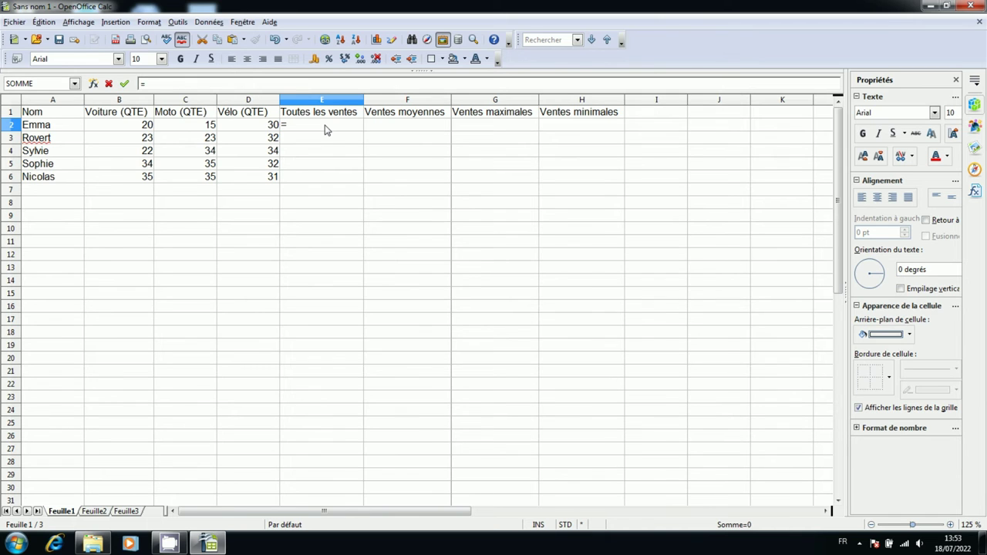
{"action": "type", "text": "somme("}
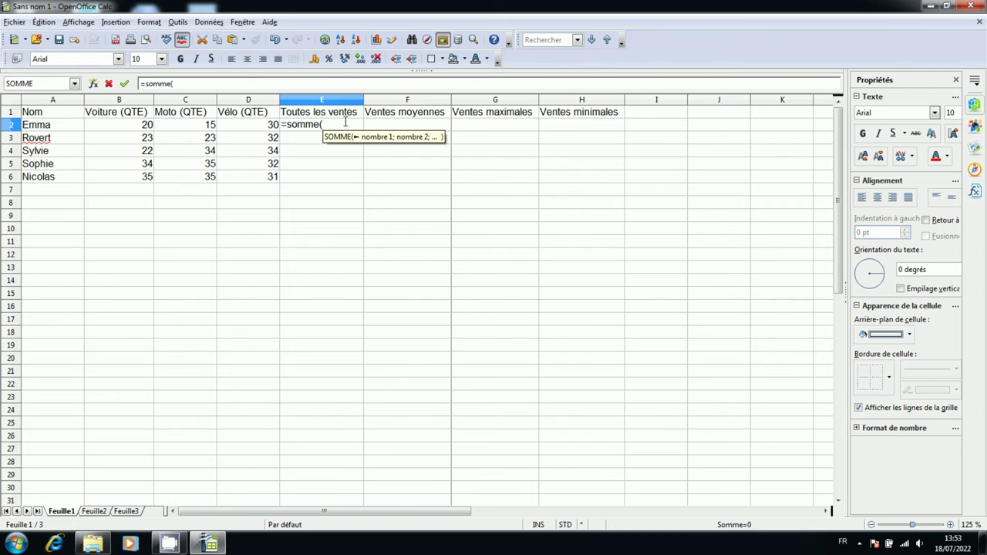
{"action": "left_click", "coordinate": [105, 128]}
{"action": "left_click_drag", "start_coordinate": [105, 128], "coordinate": [259, 135]}
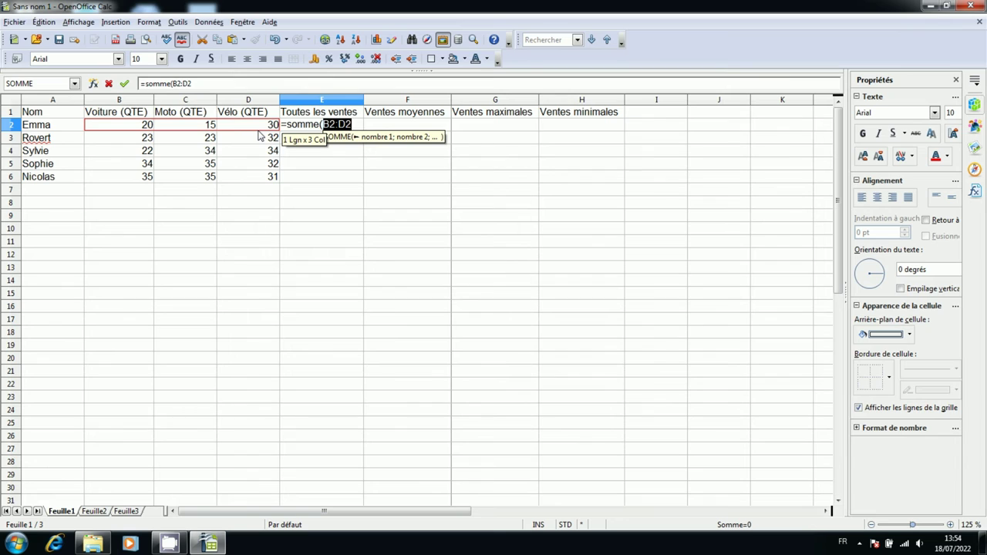
{"action": "type", "text": ")"}
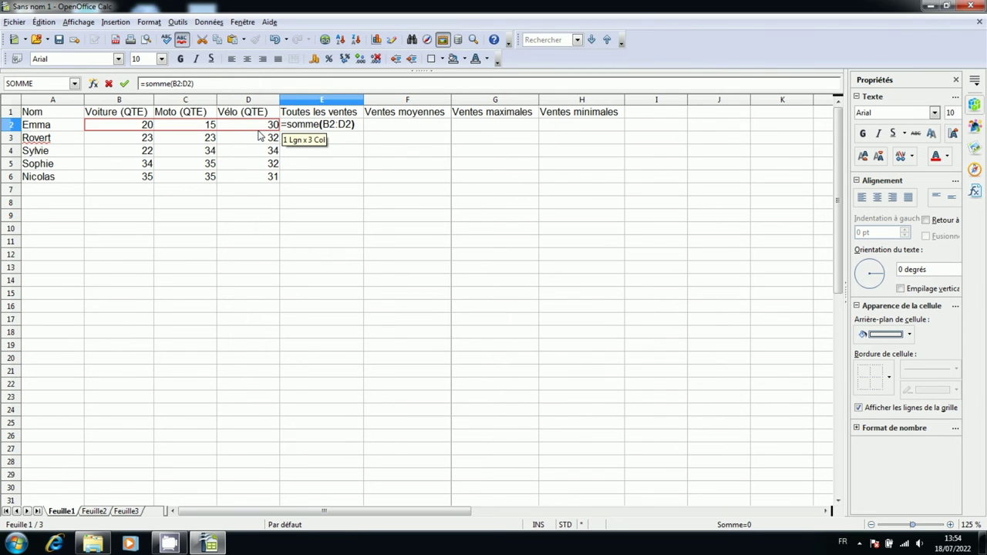
{"action": "key", "text": "Return"}
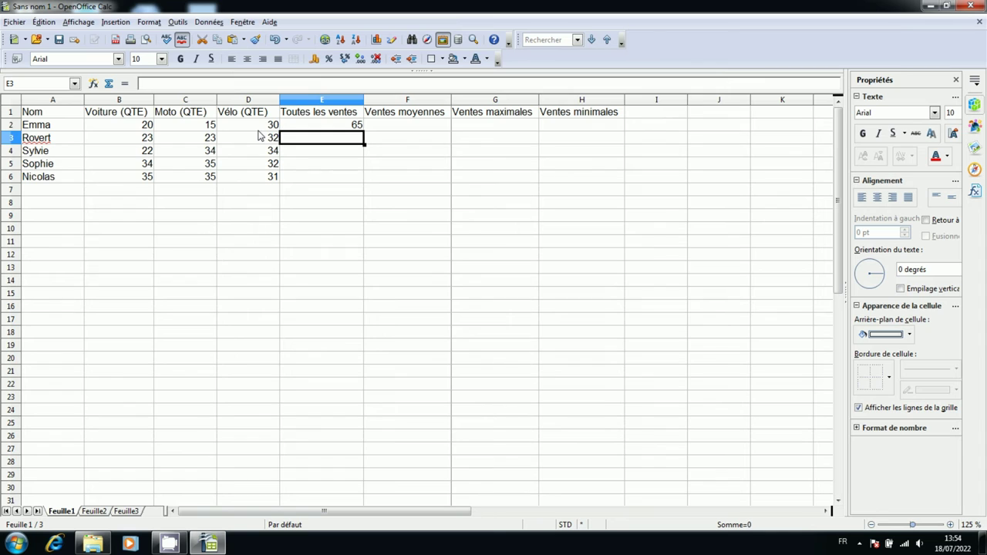
Step: Enter =somme(B3:D3) in cell E3 to total the second person's sales
{"action": "type", "text": "="}
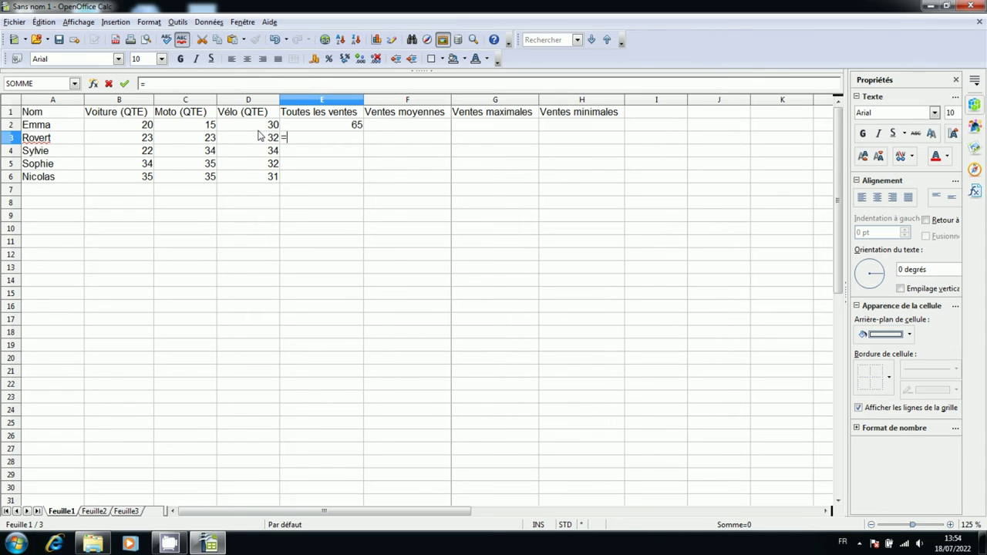
{"action": "type", "text": "so"}
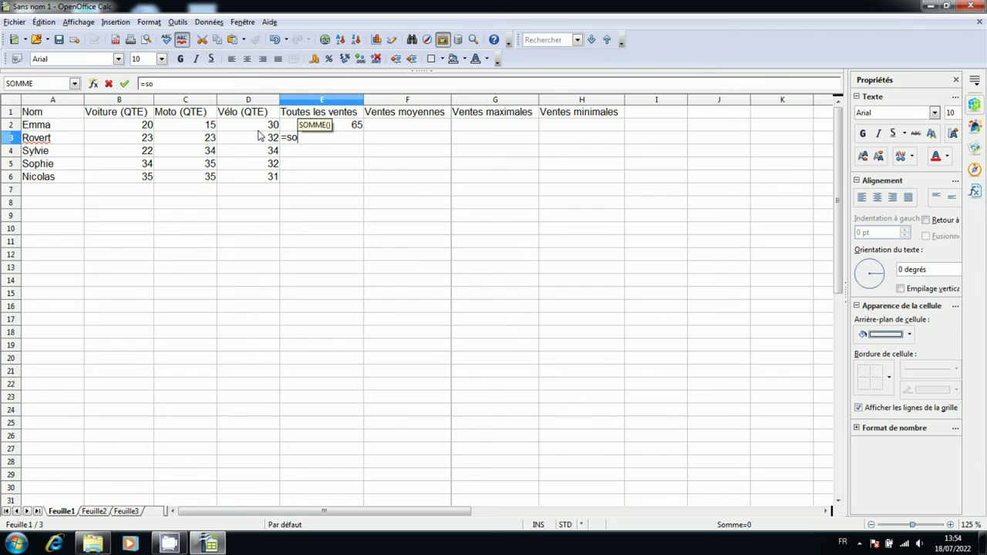
{"action": "type", "text": "mme"}
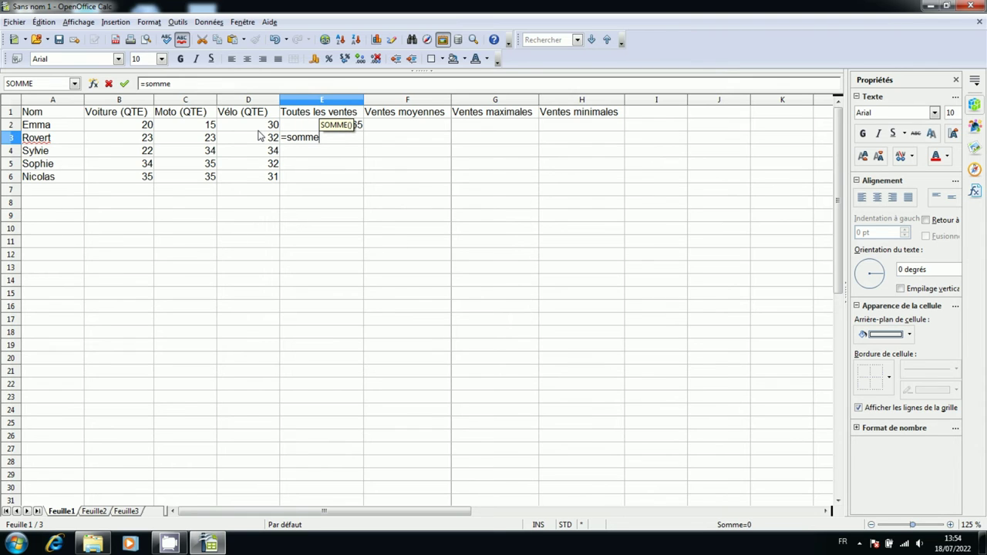
{"action": "type", "text": "("}
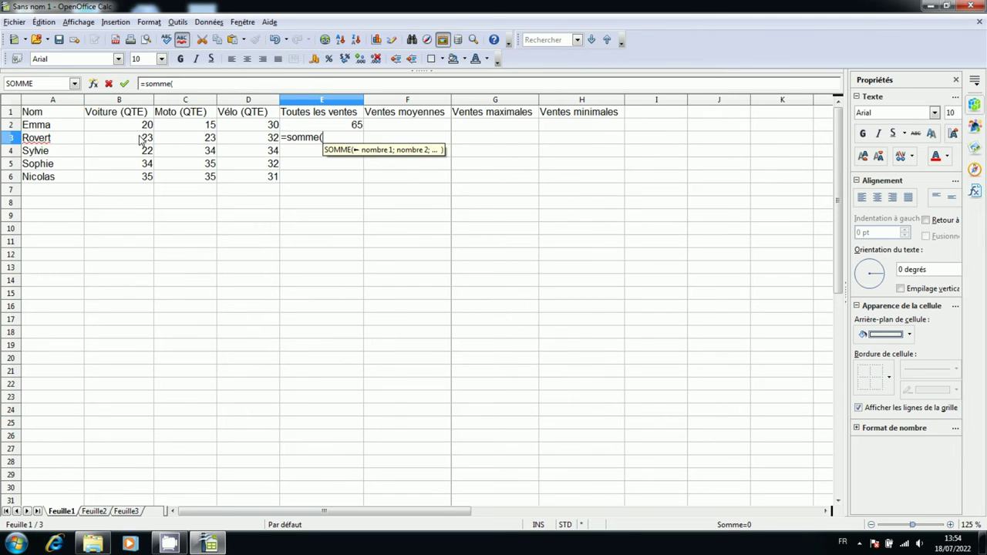
{"action": "left_click_drag", "start_coordinate": [129, 141], "coordinate": [228, 148]}
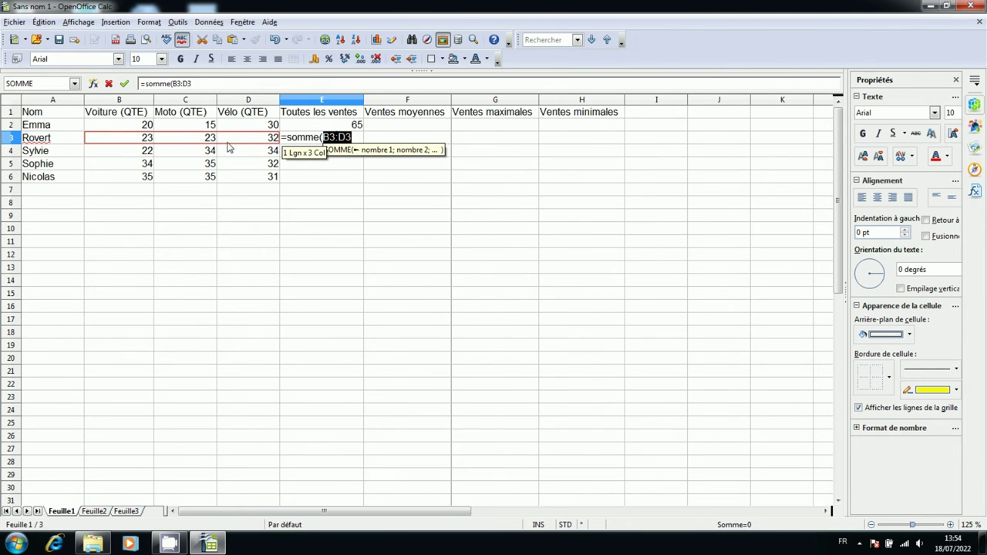
{"action": "type", "text": ")"}
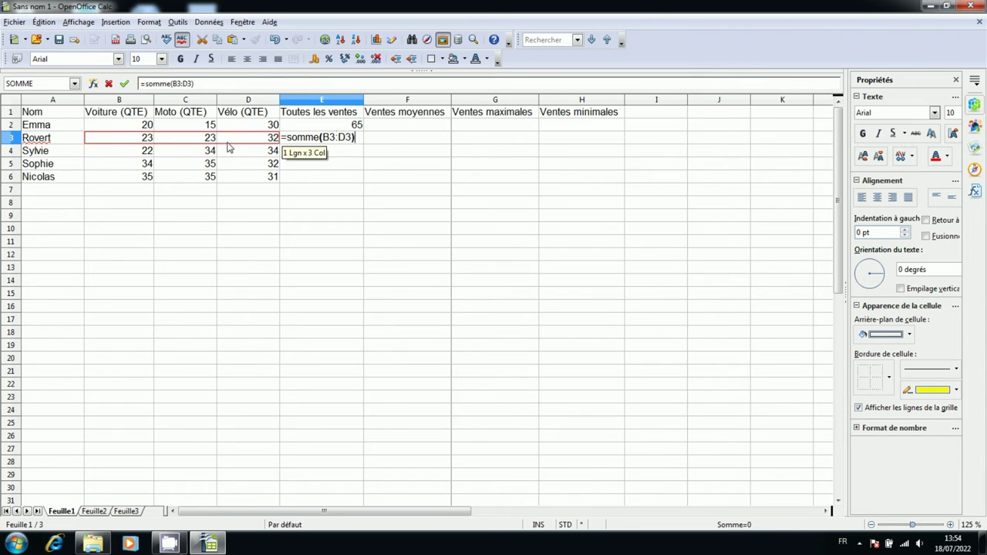
{"action": "key", "text": "Return"}
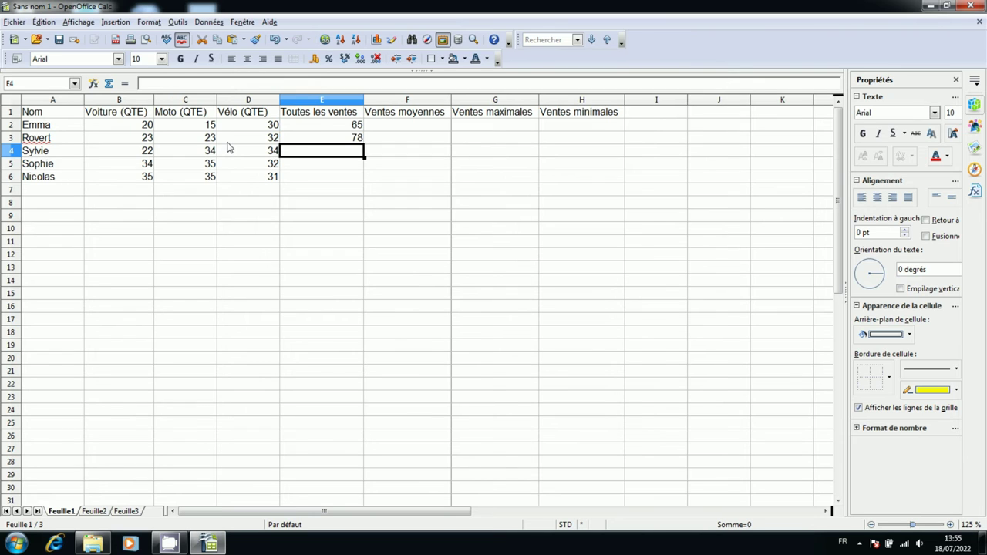
Step: Fill the sum formula from E3 down through E6 to total the remaining rows
{"action": "left_click", "coordinate": [343, 137]}
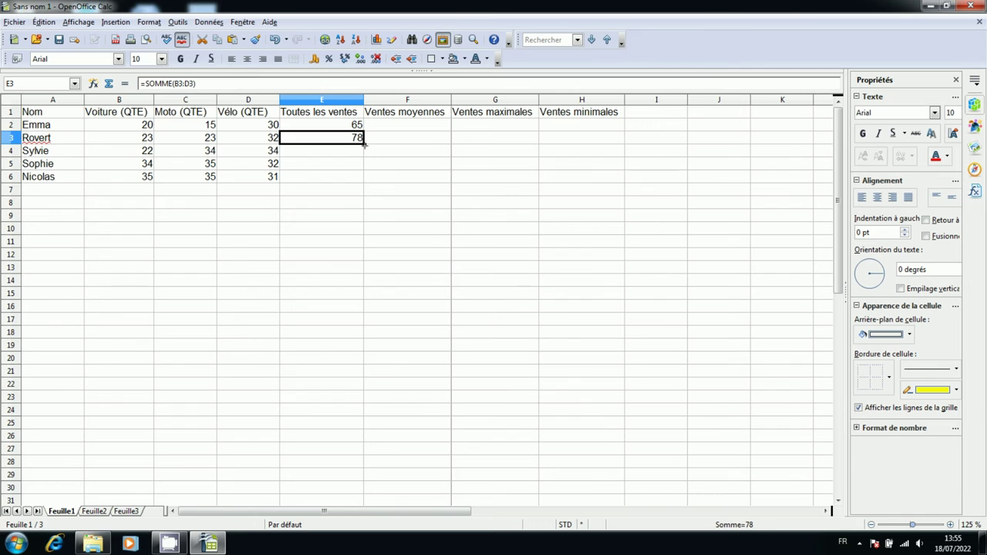
{"action": "left_click_drag", "start_coordinate": [364, 144], "coordinate": [363, 179]}
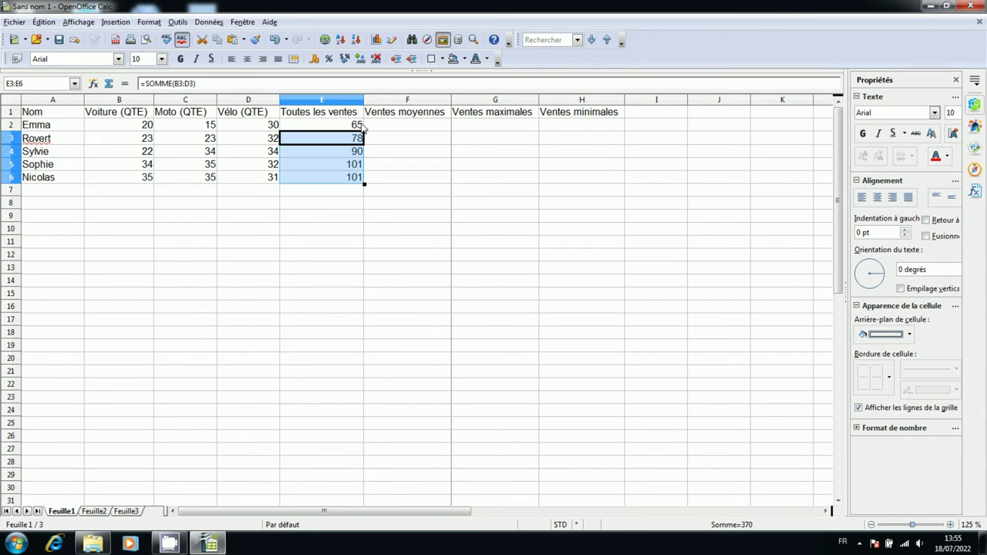
{"action": "left_click", "coordinate": [350, 197]}
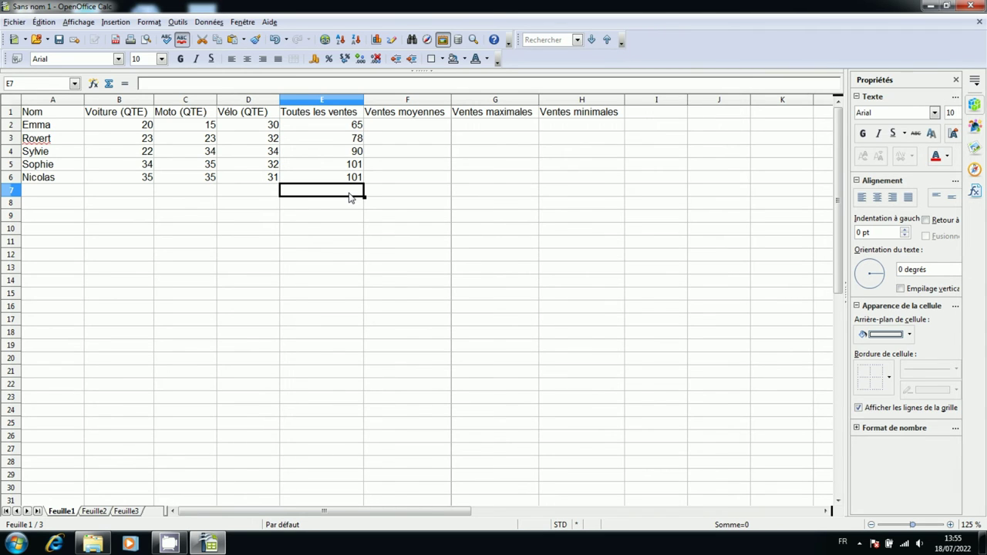
Step: Enter =moyenne(B2;C2;D2) in cell F2 to average the first person's sales under Ventes moyennes
{"action": "left_click", "coordinate": [410, 130]}
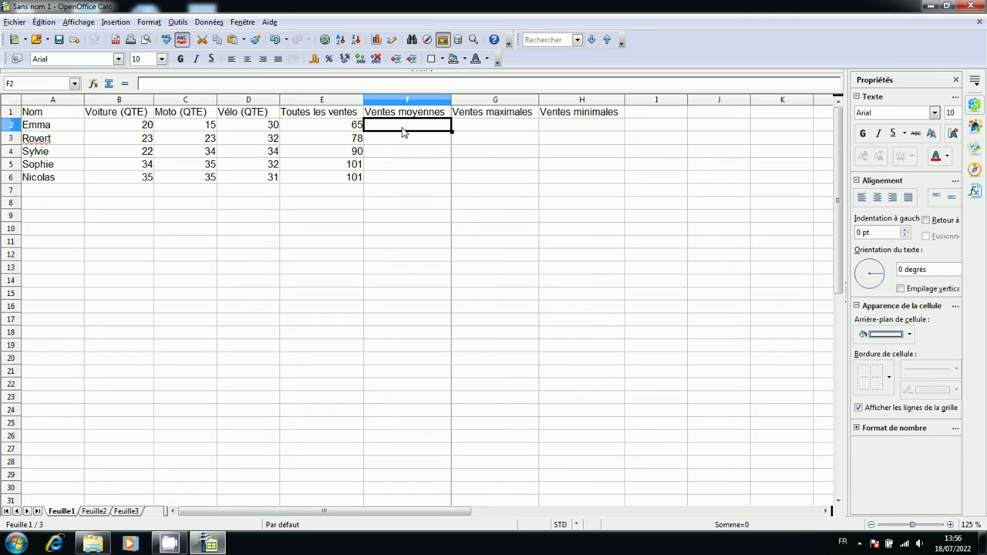
{"action": "type", "text": "=,"}
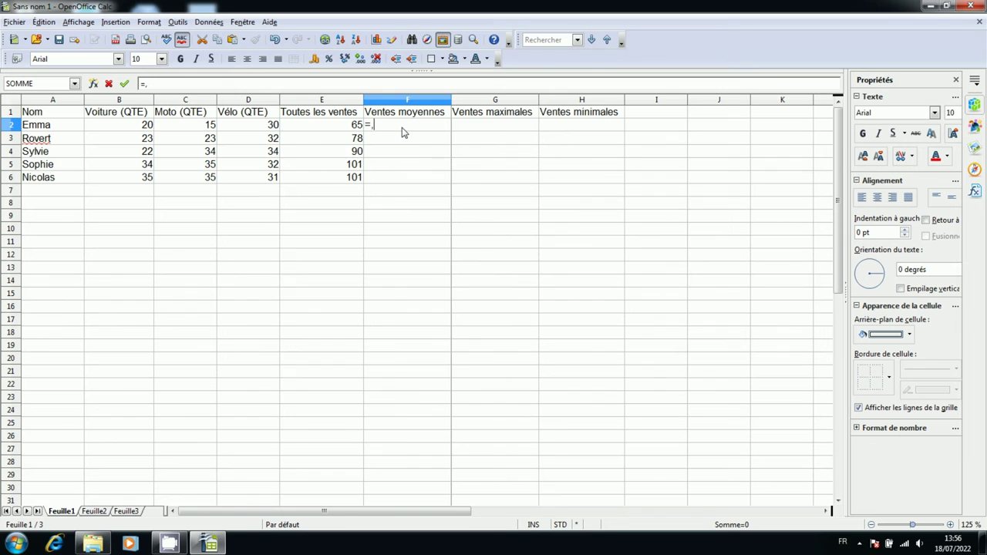
{"action": "key", "text": "BackSpace"}
{"action": "type", "text": "moyenne"}
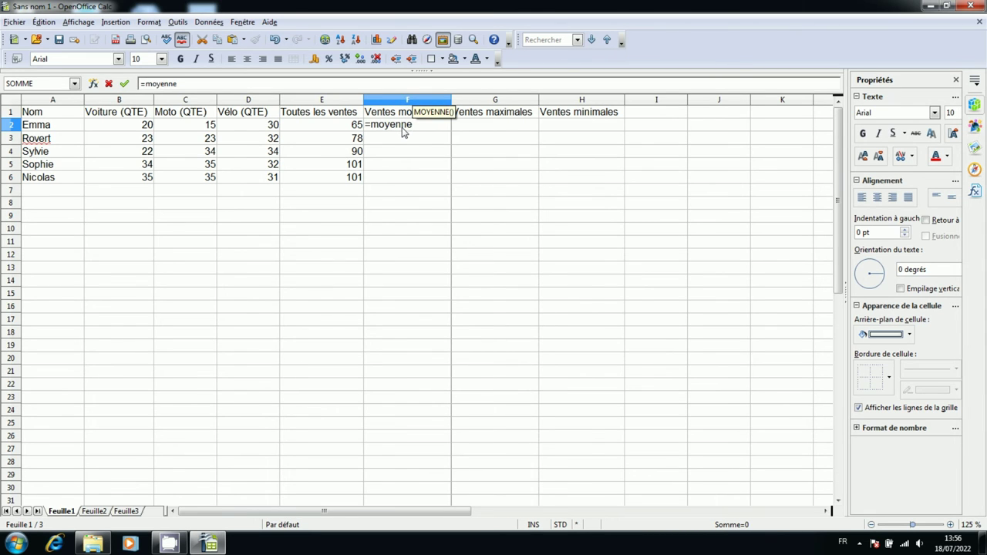
{"action": "type", "text": "("}
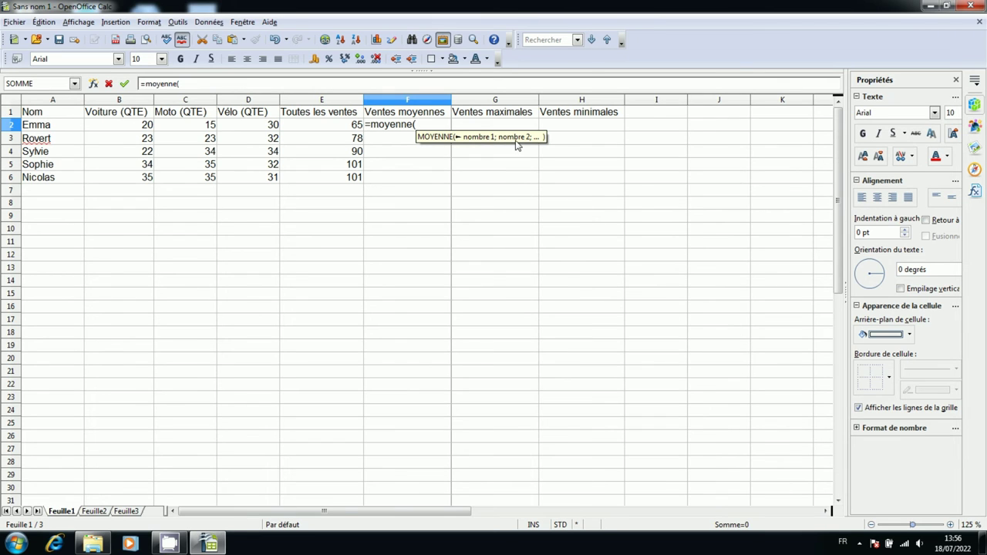
{"action": "left_click", "coordinate": [140, 130]}
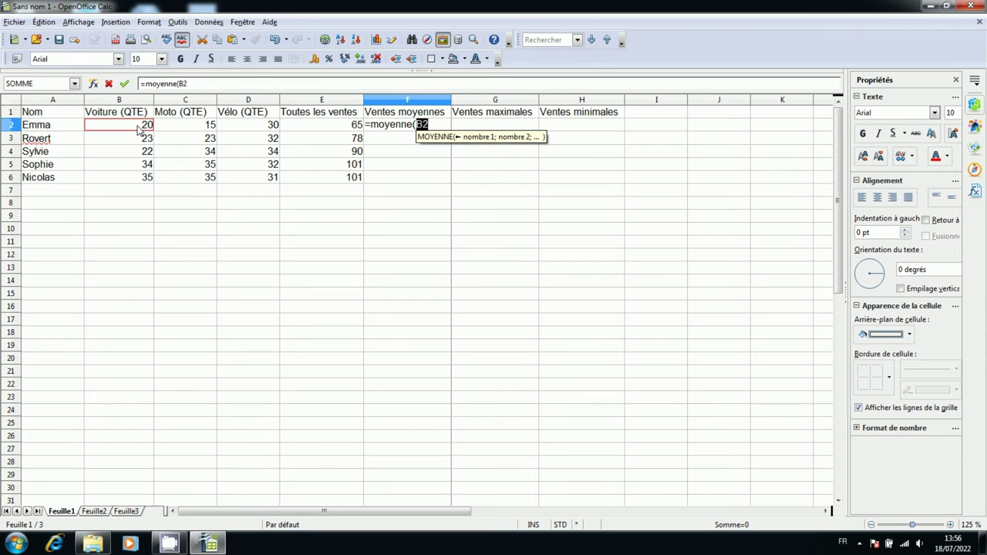
{"action": "type", "text": ";"}
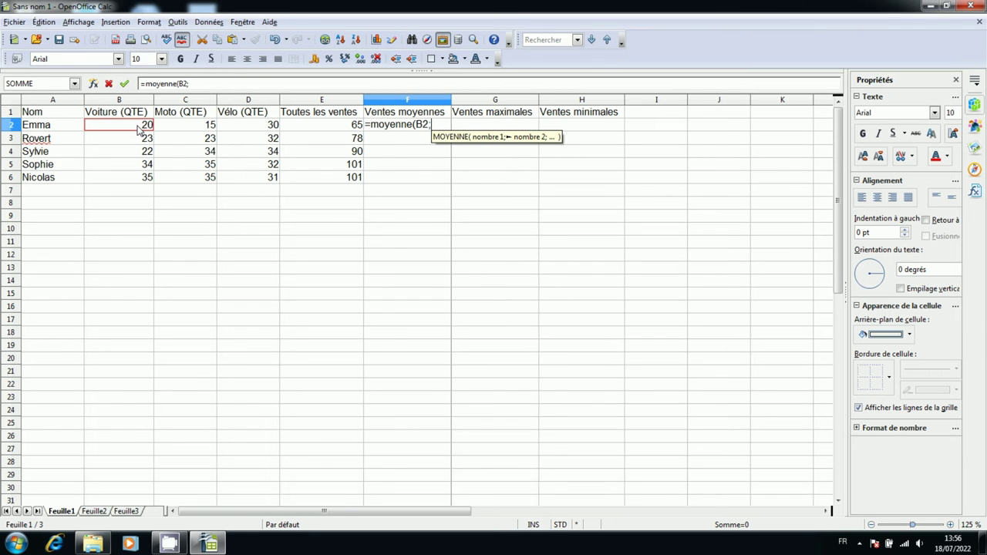
{"action": "left_click", "coordinate": [205, 130]}
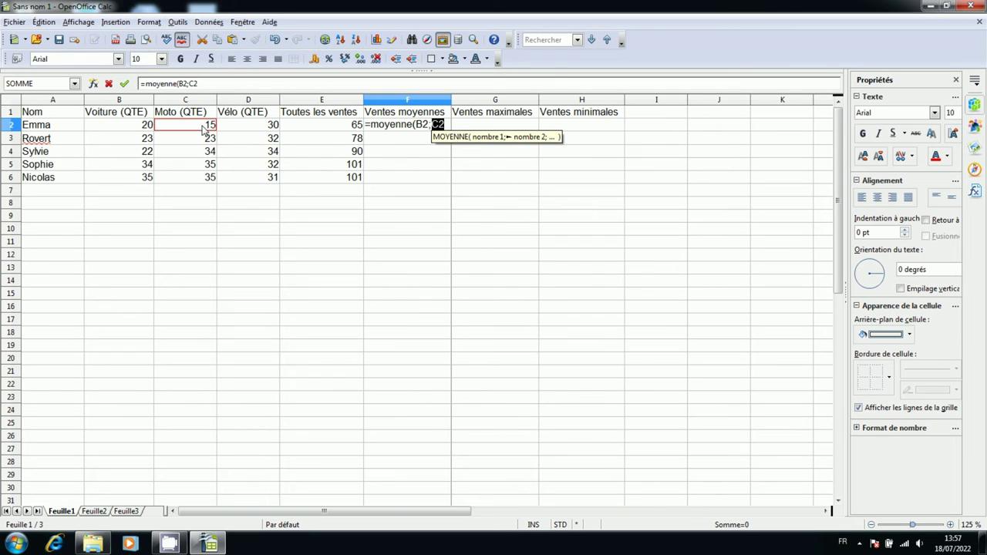
{"action": "type", "text": ";"}
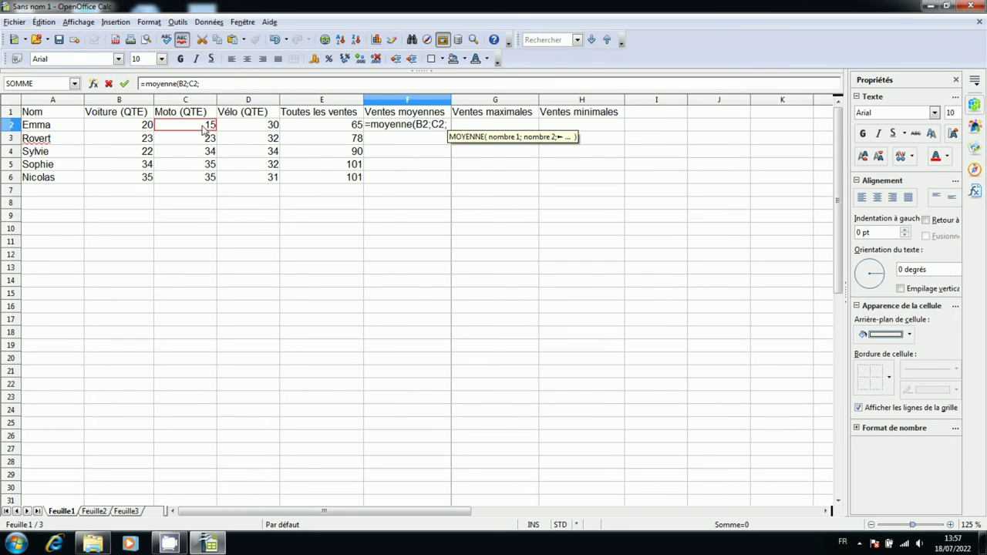
{"action": "left_click", "coordinate": [251, 129]}
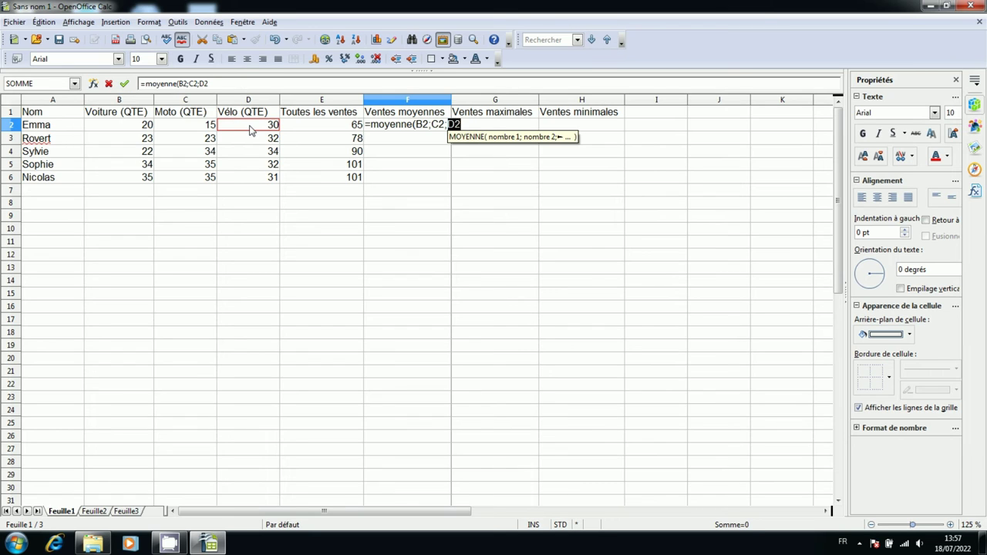
{"action": "type", "text": ")"}
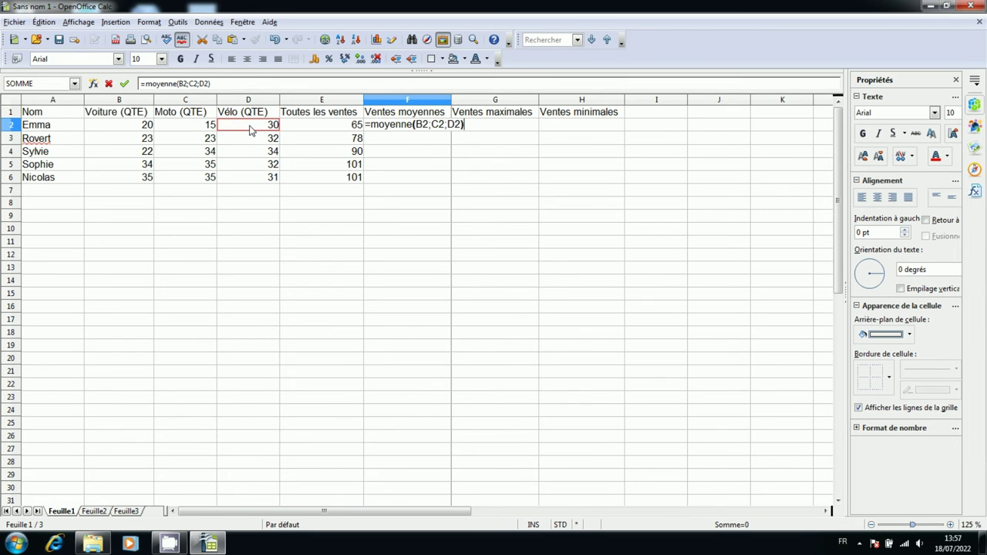
{"action": "key", "text": "Return"}
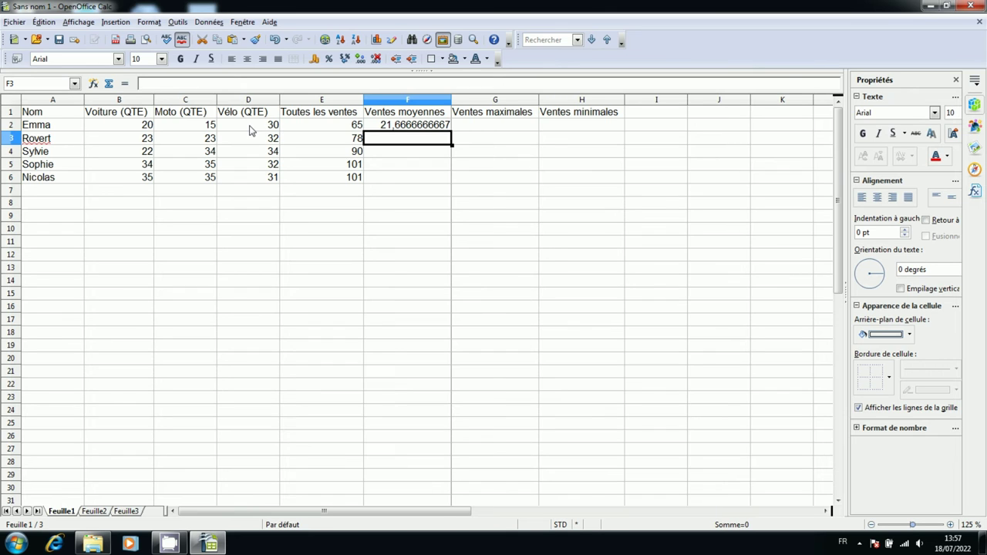
Step: Reduce the average in cell F2 to five decimal places
{"action": "left_click", "coordinate": [404, 127]}
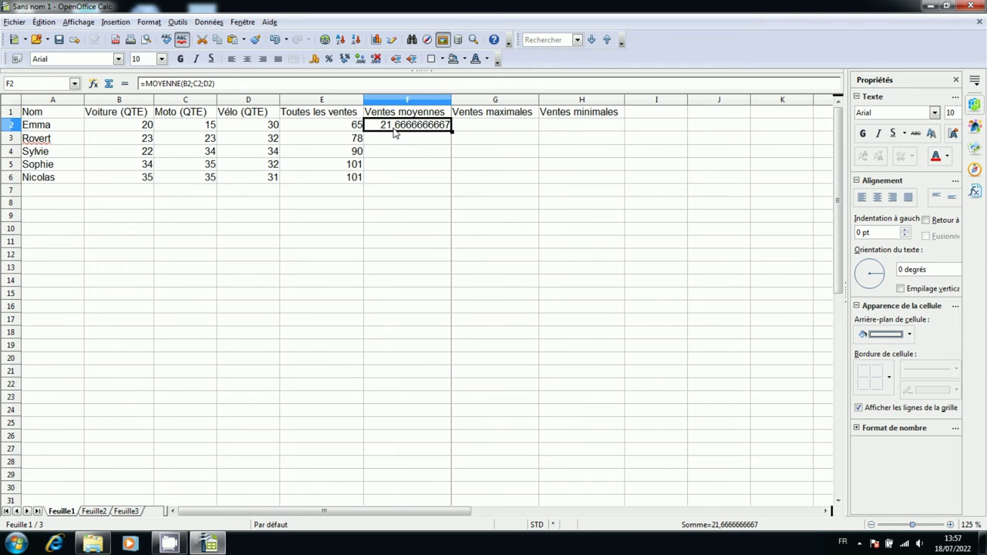
{"action": "left_click", "coordinate": [375, 61]}
{"action": "left_click", "coordinate": [375, 62]}
{"action": "left_click", "coordinate": [375, 61]}
{"action": "left_click", "coordinate": [375, 61]}
{"action": "left_click", "coordinate": [375, 61]}
Step: Enter =moyenne(B3:D3) in cell F3 to average the second person's sales
{"action": "key", "text": "Down"}
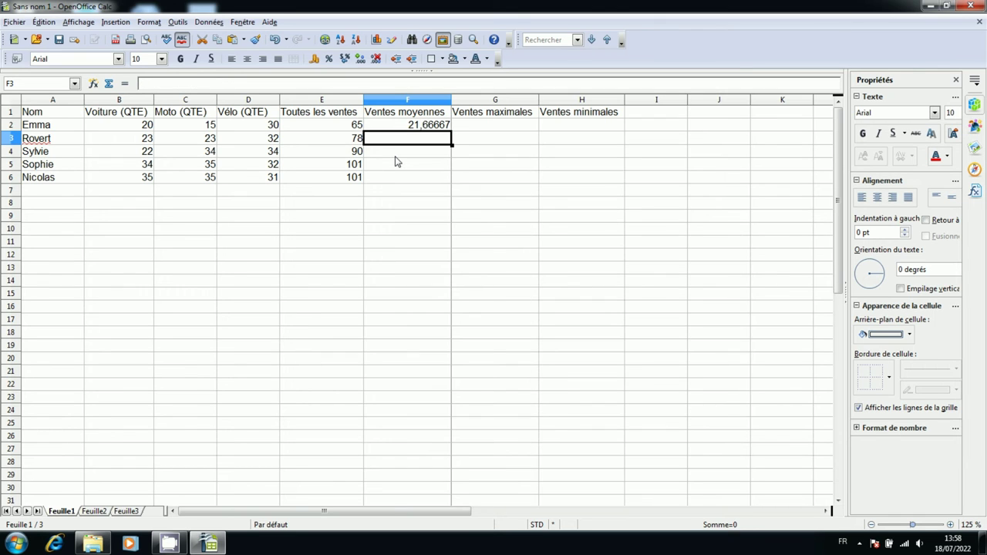
{"action": "type", "text": "="}
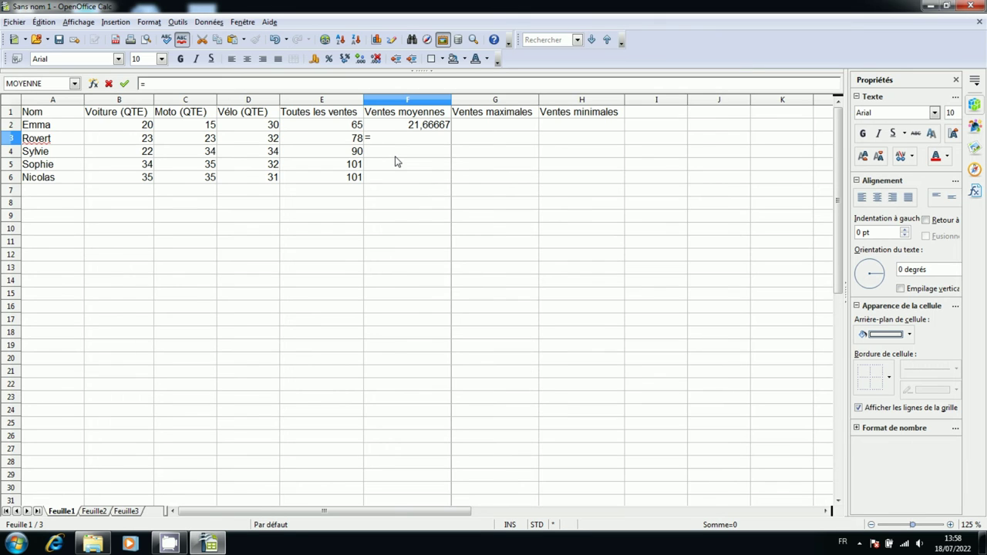
{"action": "type", "text": "mo"}
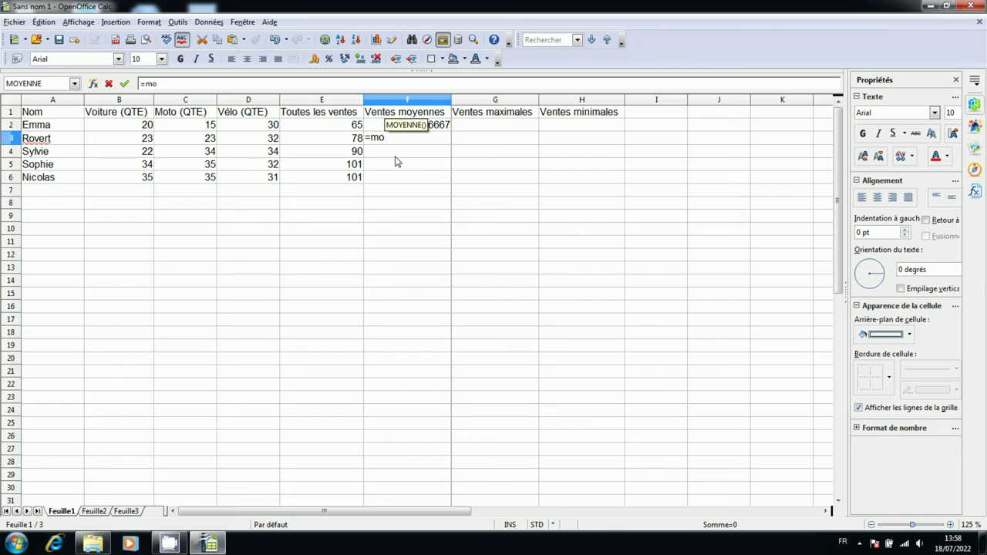
{"action": "type", "text": "ye"}
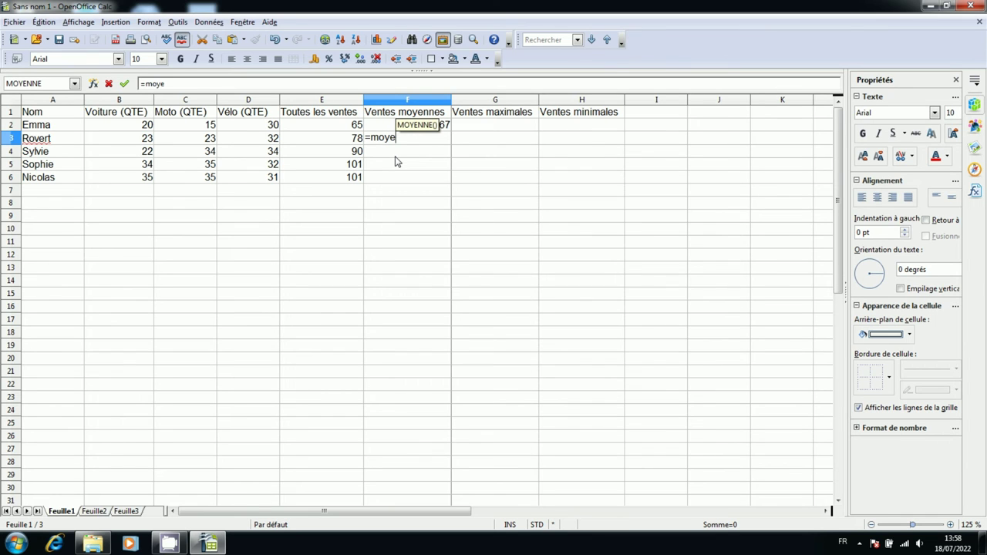
{"action": "type", "text": "nn"}
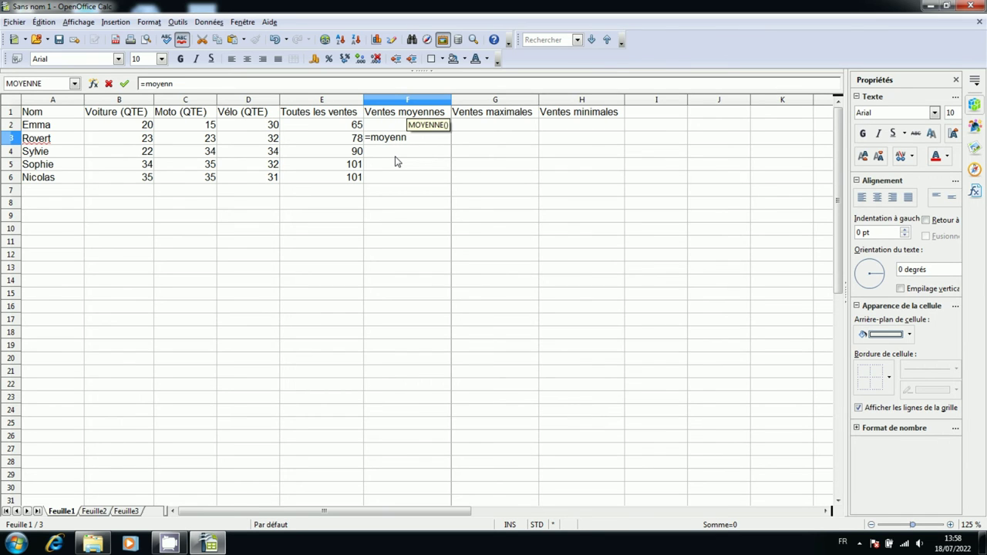
{"action": "type", "text": "e("}
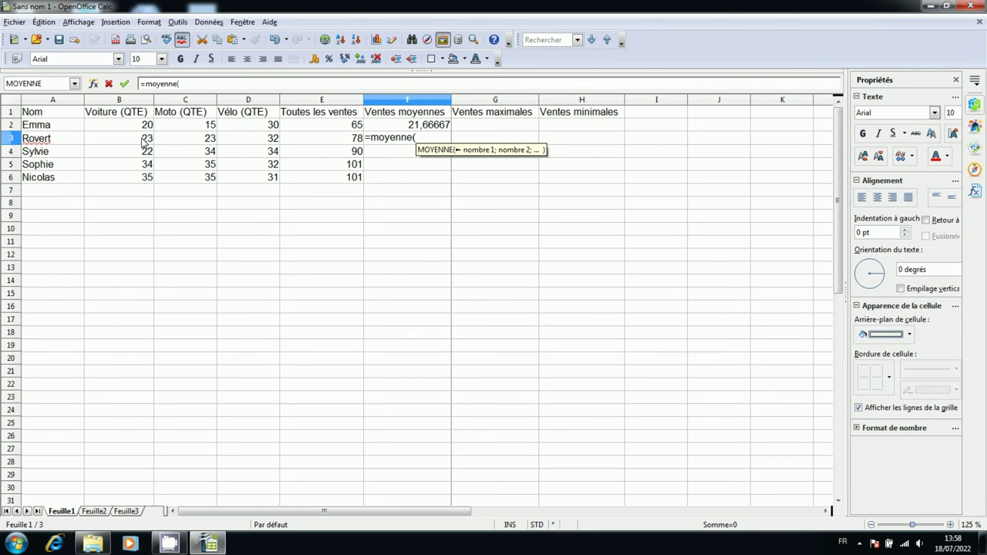
{"action": "left_click_drag", "start_coordinate": [143, 142], "coordinate": [229, 142]}
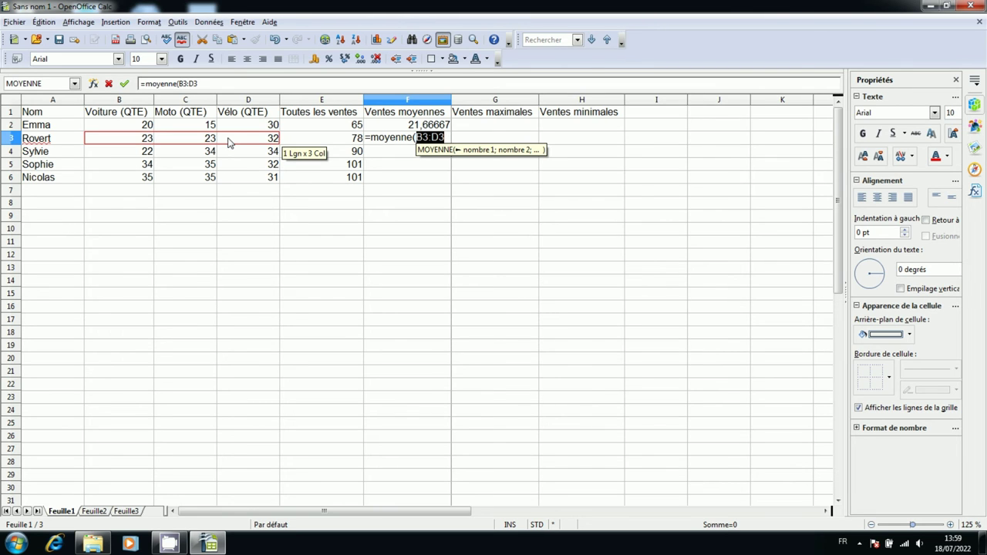
{"action": "type", "text": ")"}
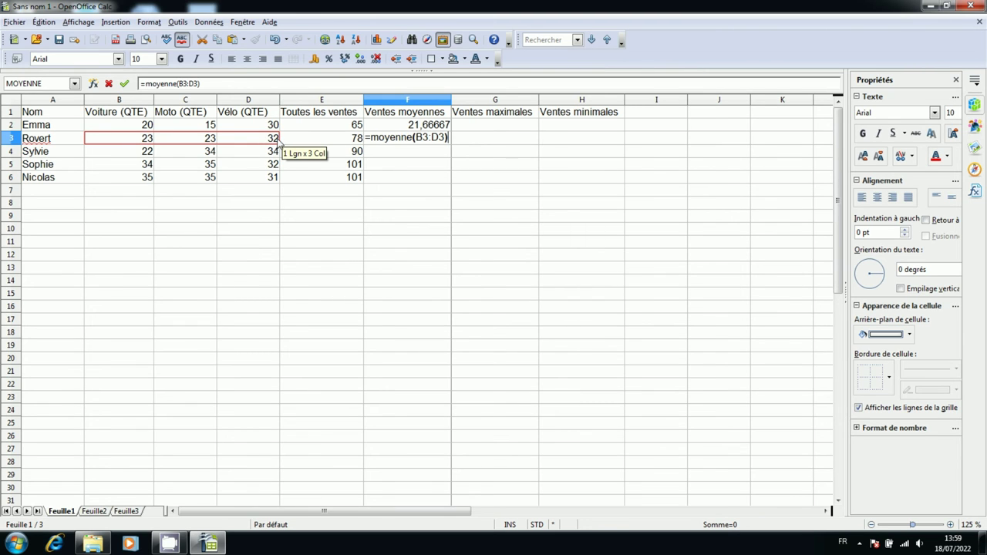
{"action": "key", "text": "Return"}
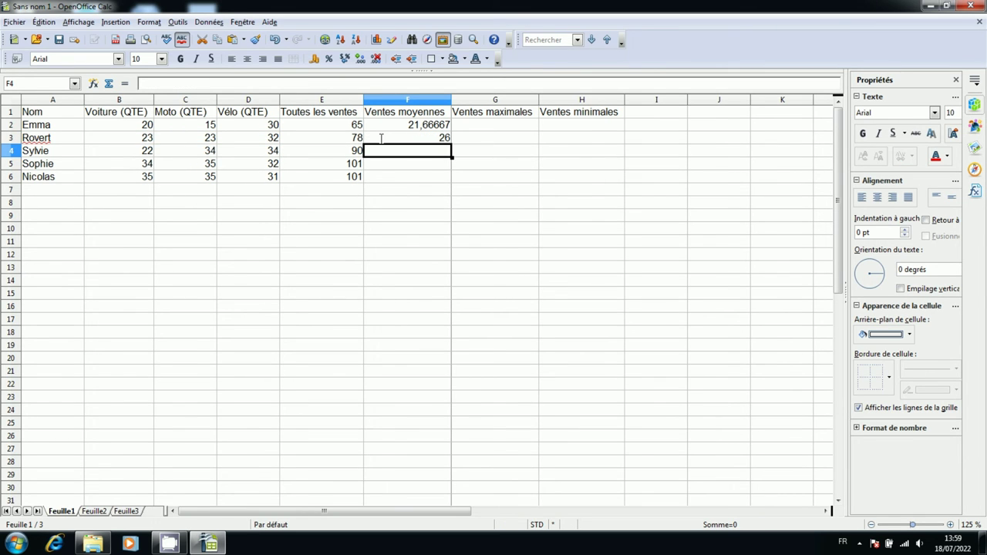
Step: Fill the average formula from F3 down through F6 for the remaining rows
{"action": "left_click", "coordinate": [380, 138]}
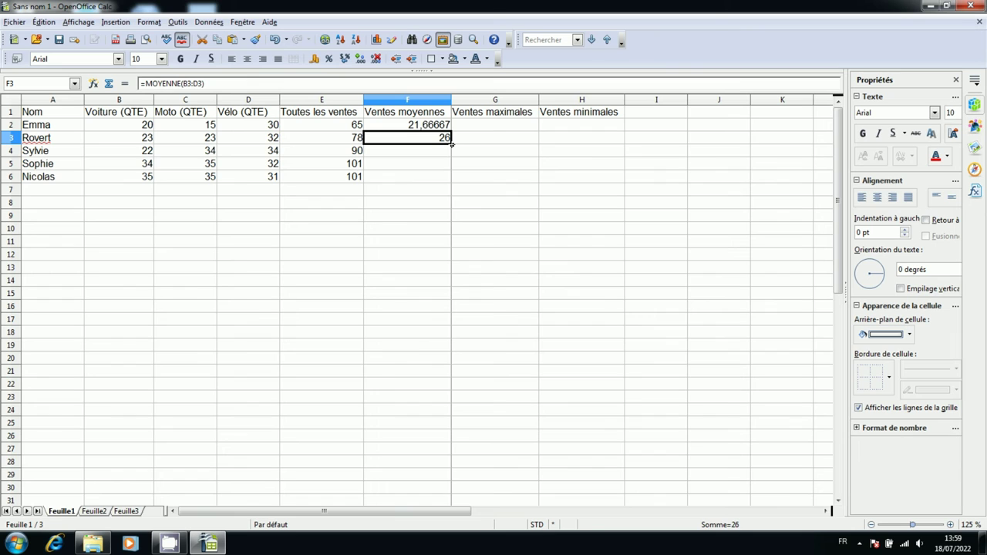
{"action": "left_click_drag", "start_coordinate": [452, 145], "coordinate": [454, 177]}
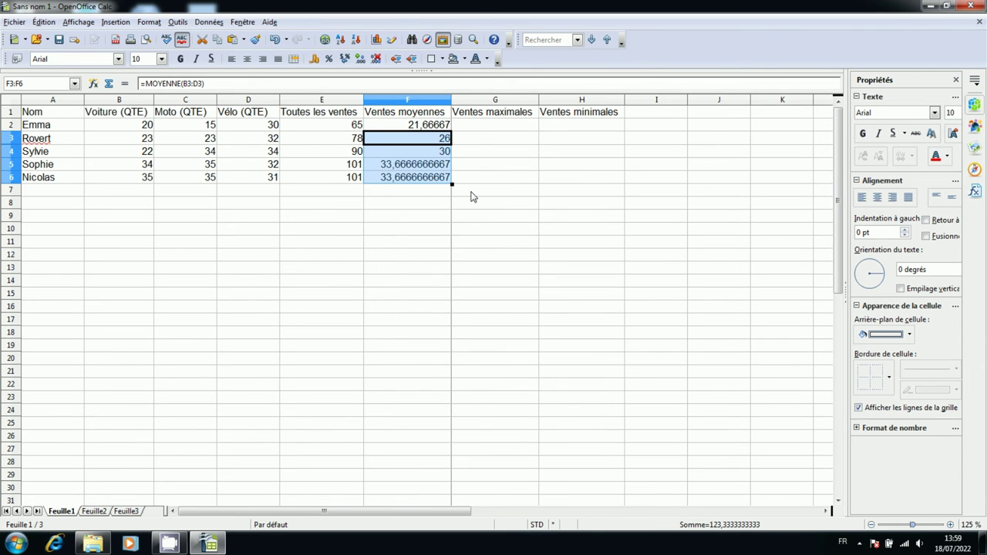
{"action": "left_click", "coordinate": [500, 182]}
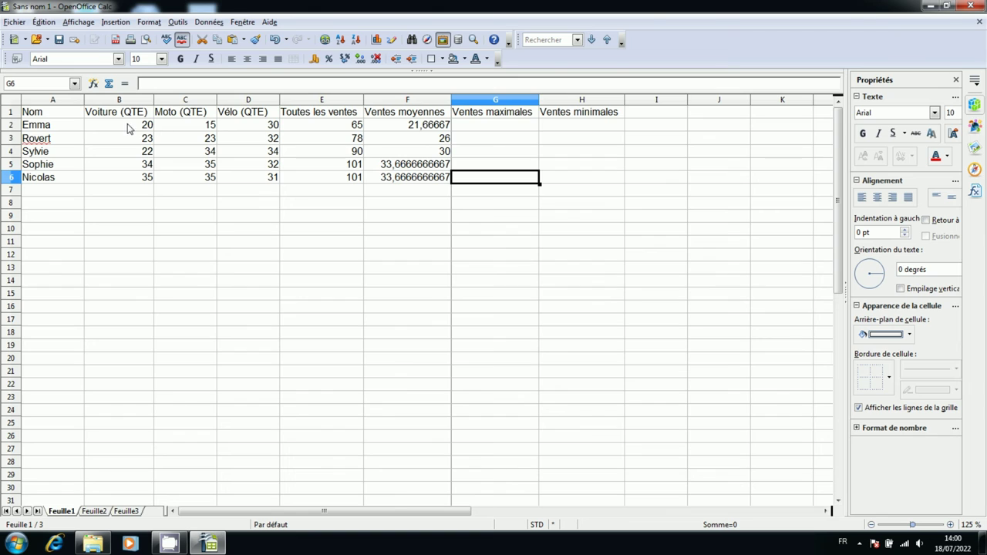
Step: Enter =max(B2;C2;D2) in cell G2 to find the first person's highest sales under Ventes maximales
{"action": "left_click", "coordinate": [488, 130]}
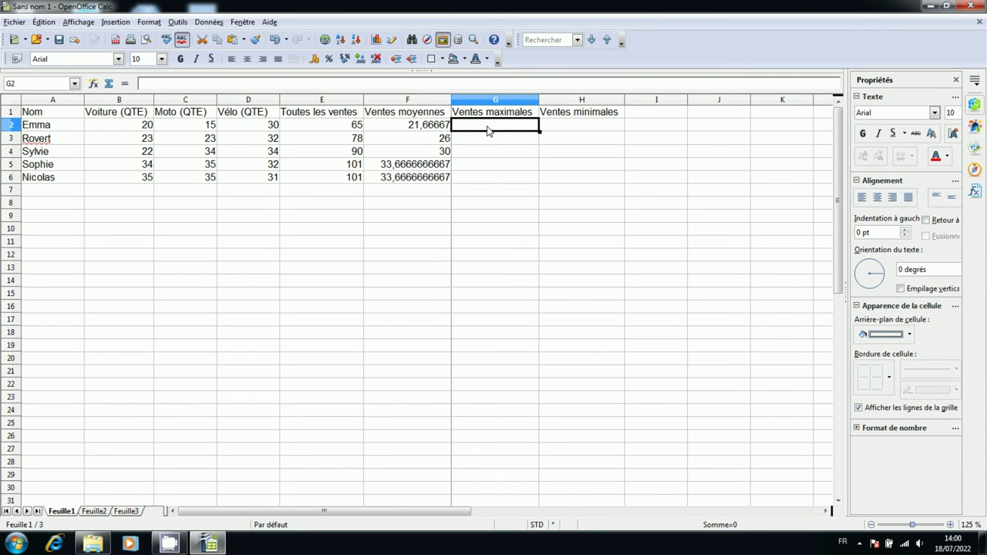
{"action": "type", "text": "="}
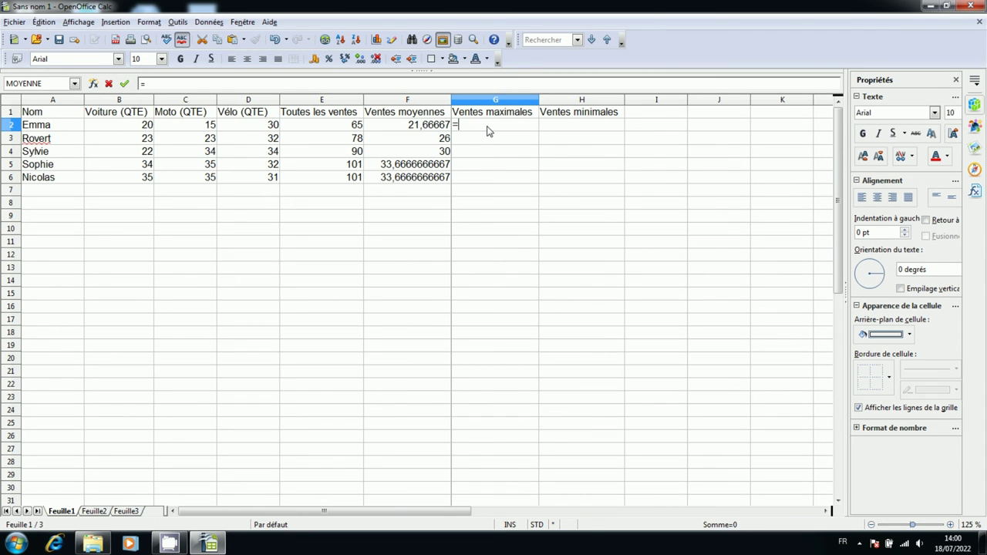
{"action": "type", "text": "max("}
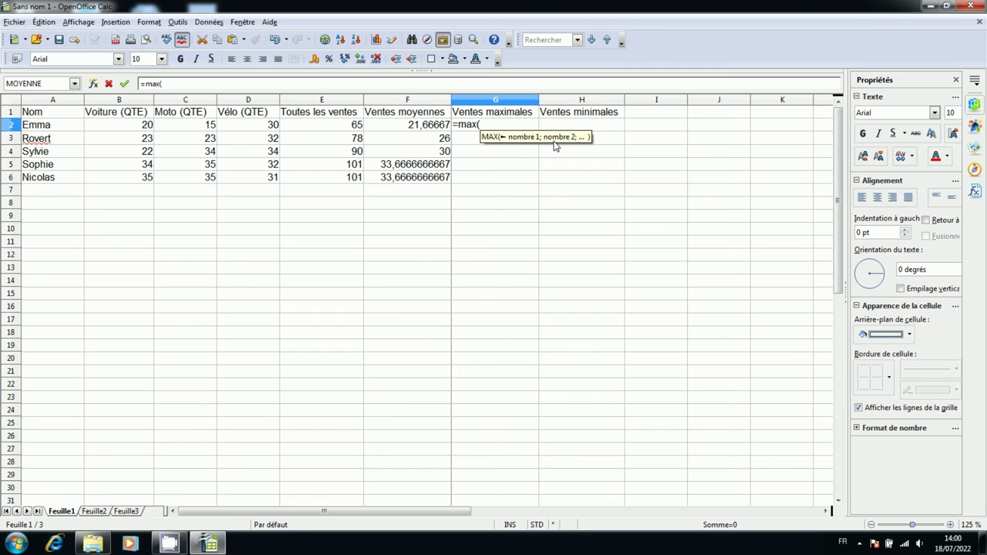
{"action": "left_click", "coordinate": [133, 129]}
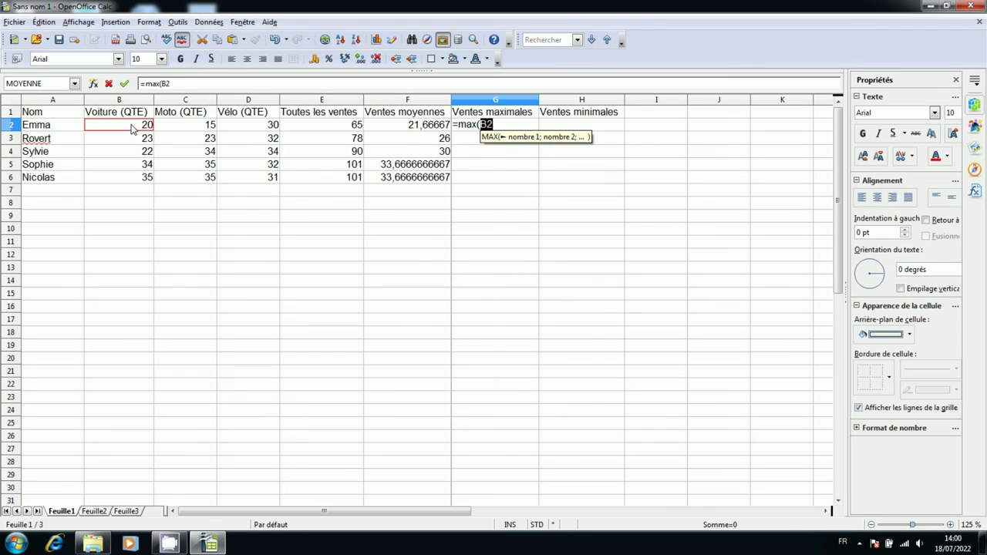
{"action": "type", "text": ";"}
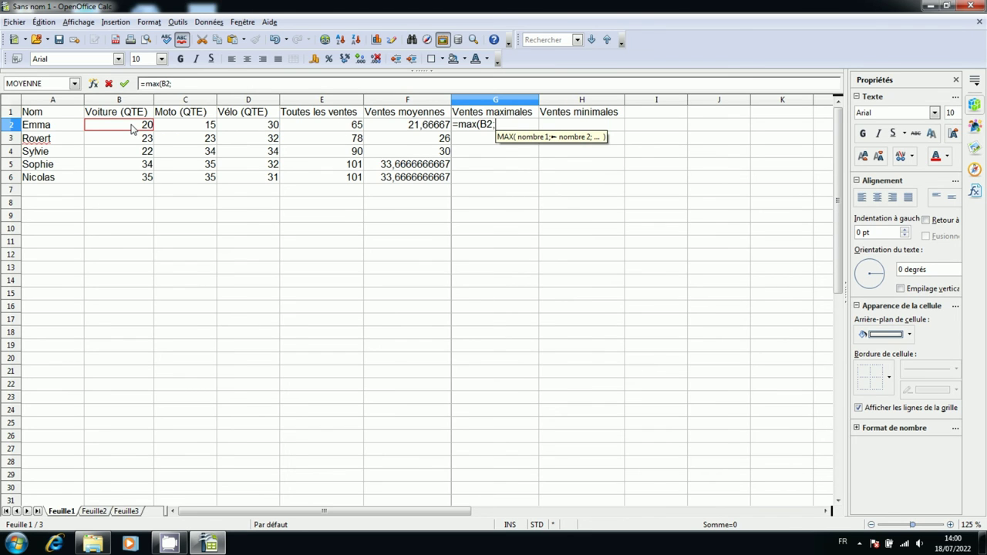
{"action": "left_click", "coordinate": [185, 128]}
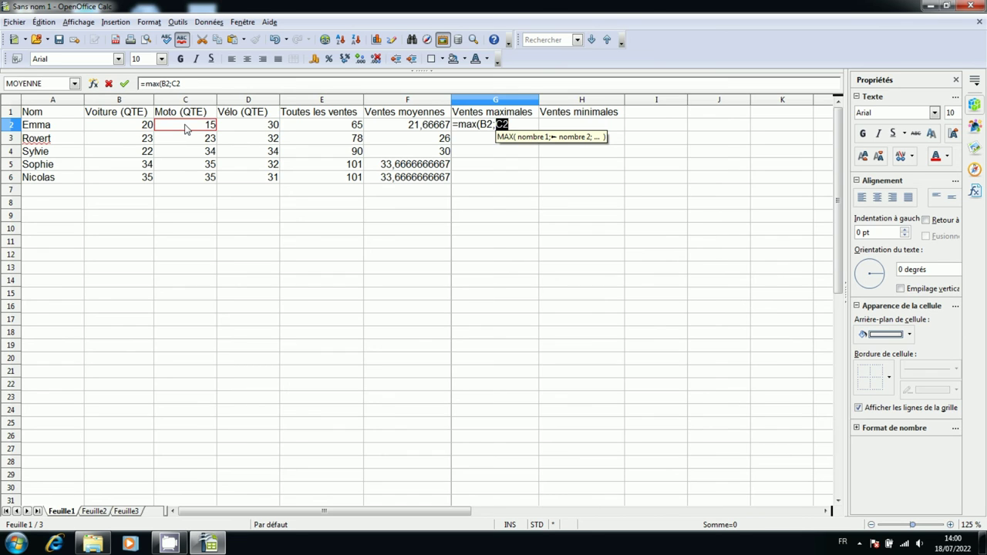
{"action": "type", "text": ";"}
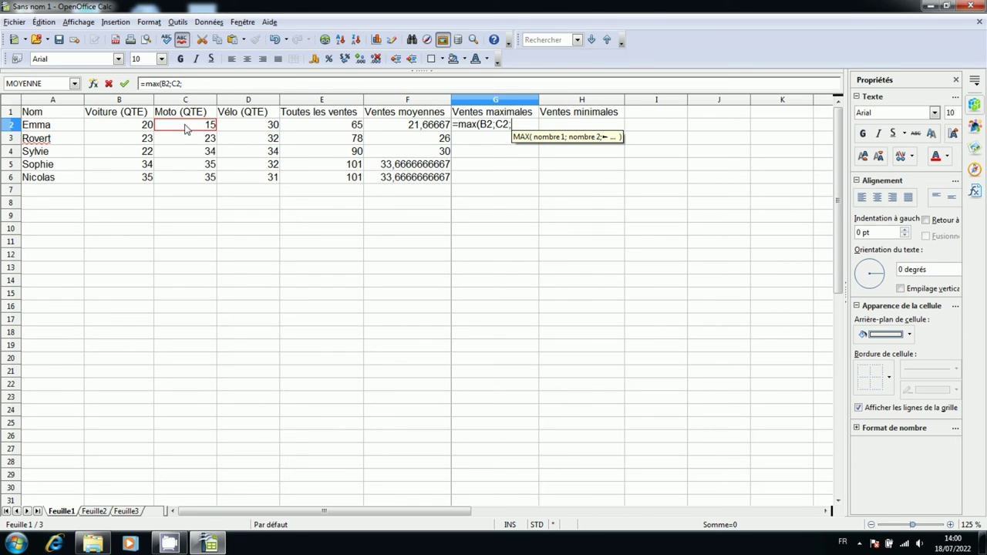
{"action": "left_click", "coordinate": [261, 128]}
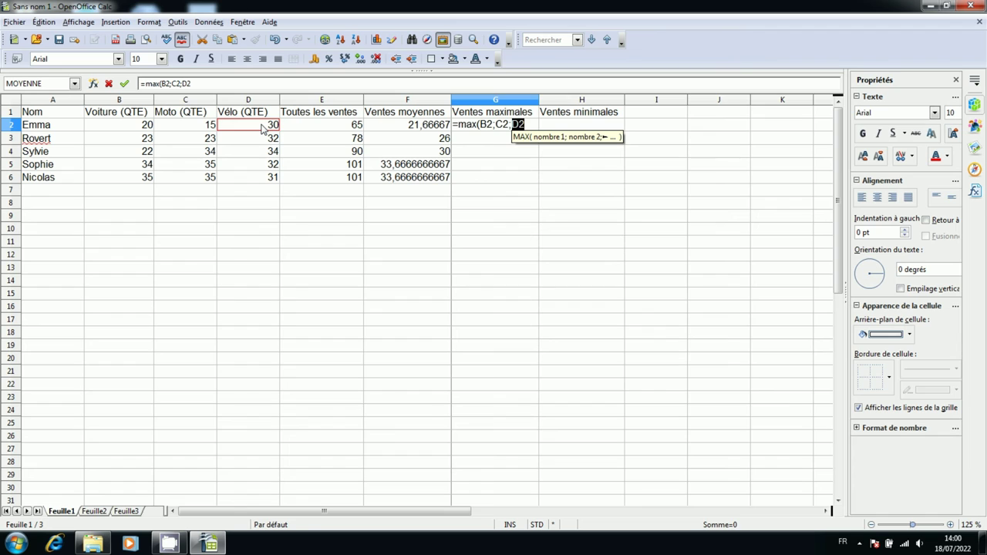
{"action": "type", "text": ")"}
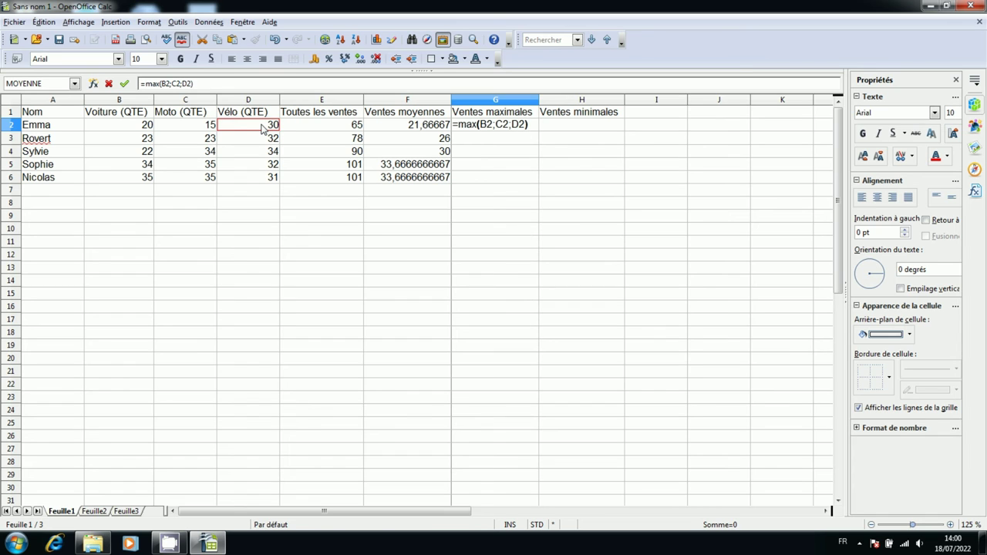
{"action": "key", "text": "Return"}
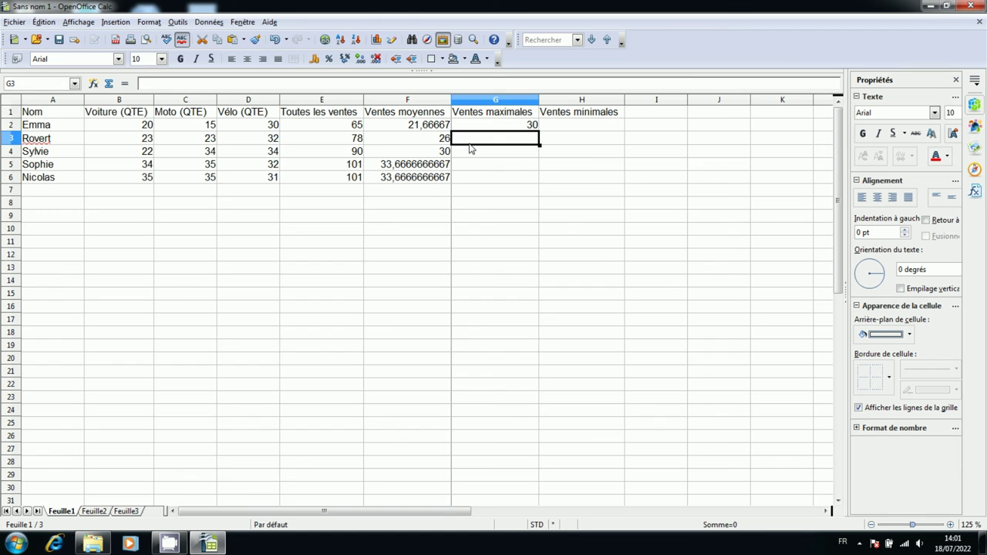
Step: Enter =max(B3:D3) in cell G3 to find the second person's highest sales
{"action": "type", "text": "="}
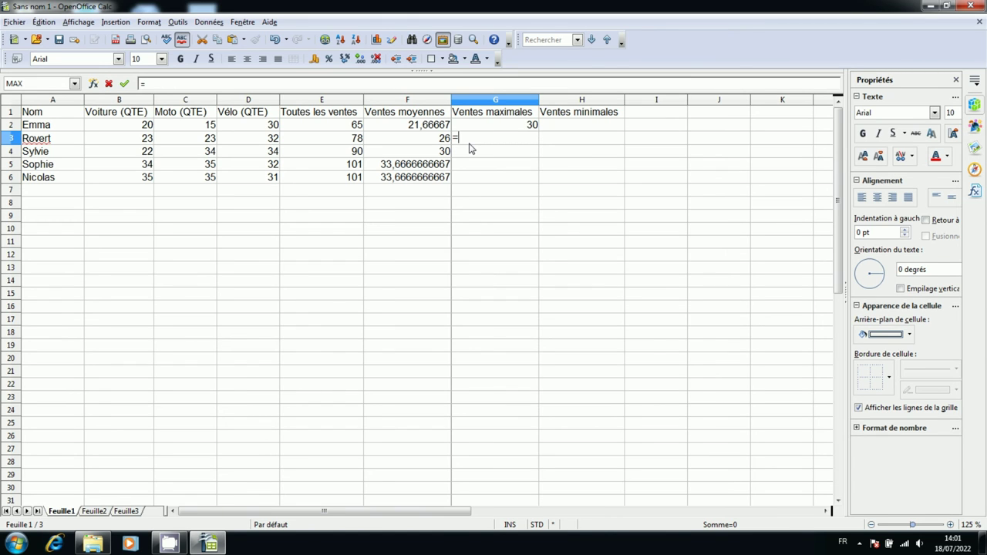
{"action": "type", "text": "max("}
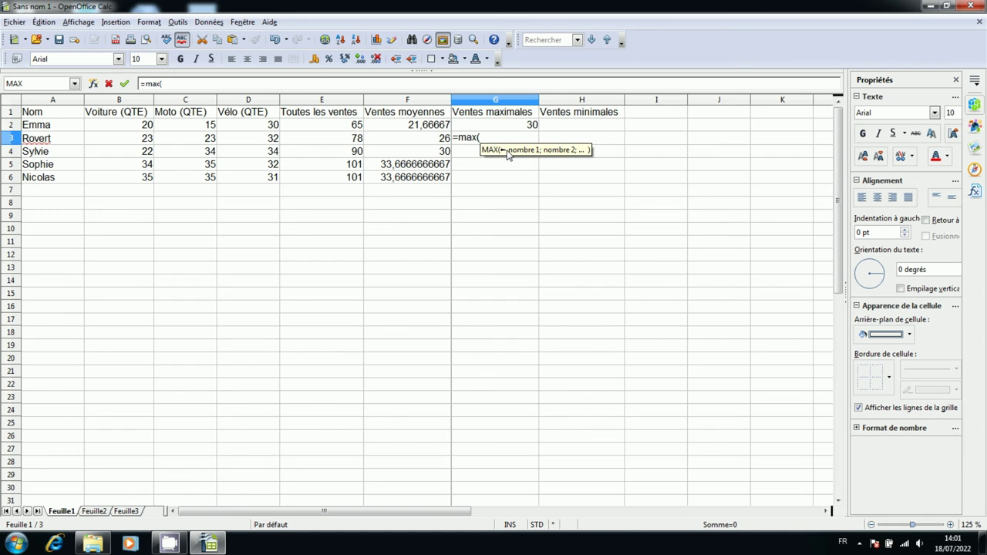
{"action": "left_click", "coordinate": [107, 143]}
{"action": "key", "text": "shift+Right"}
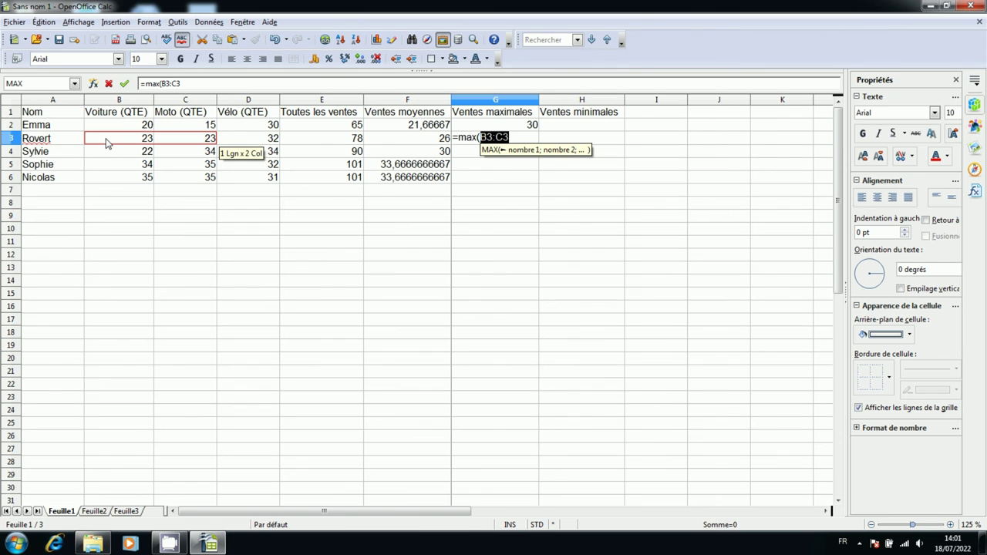
{"action": "key", "text": "shift+Right"}
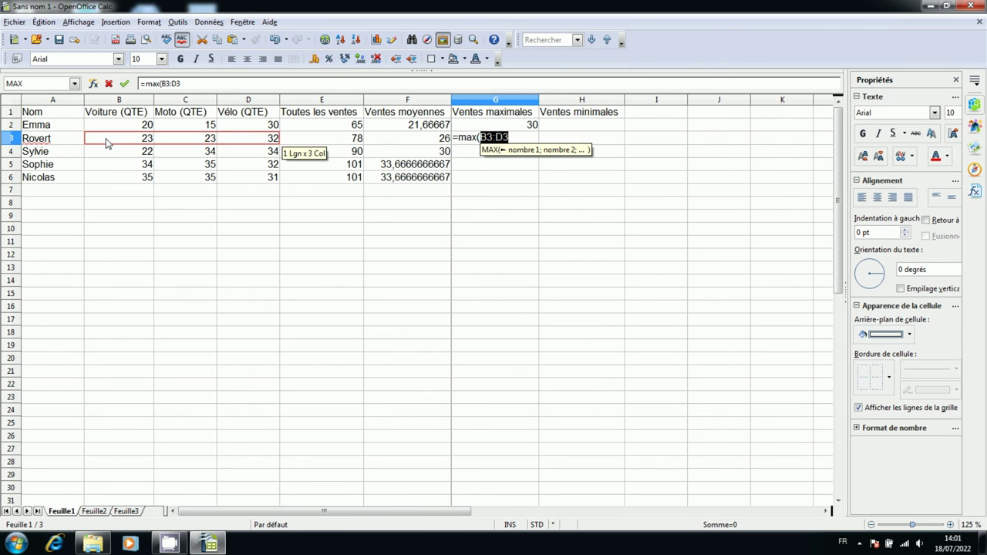
{"action": "type", "text": ")"}
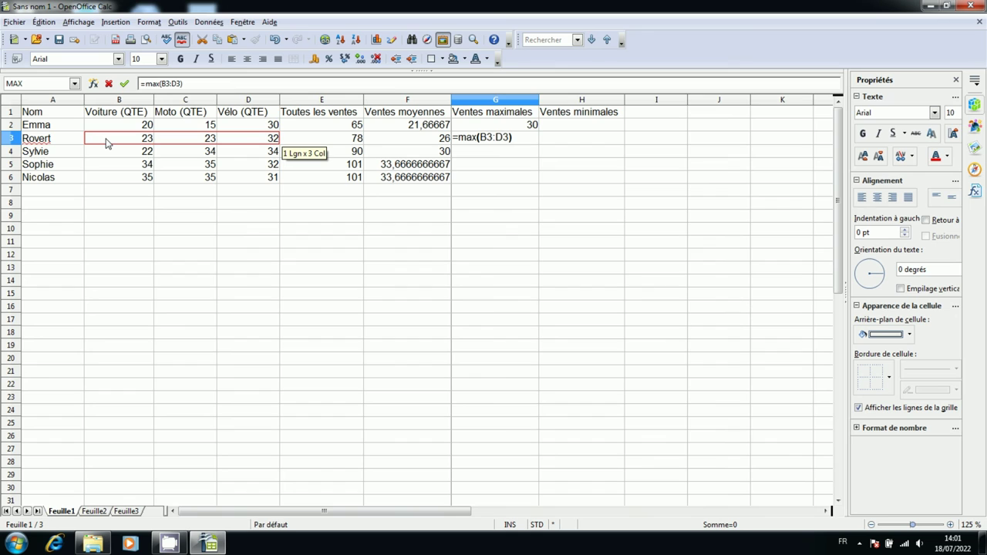
{"action": "key", "text": "Return"}
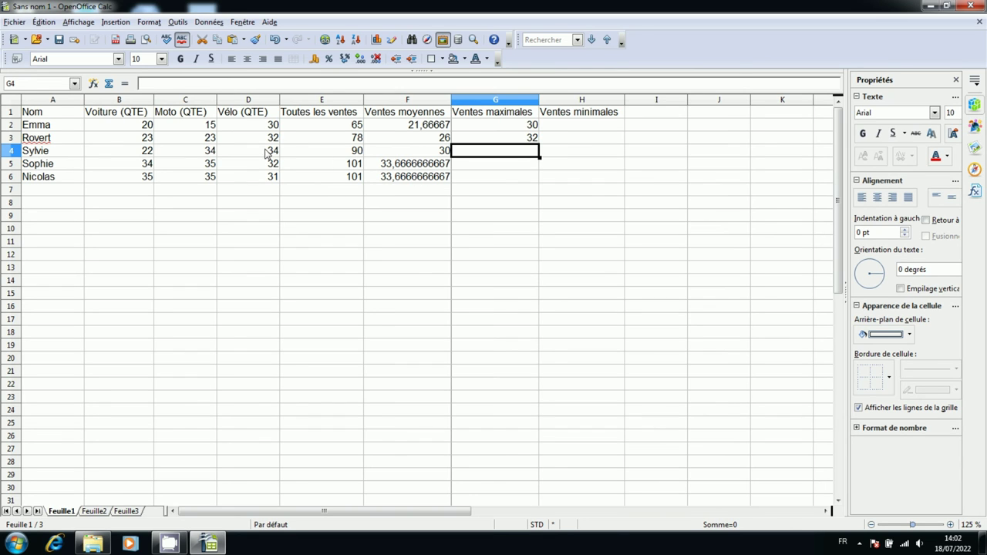
Step: Fill the maximum formula from G3 down through G6 for the remaining rows
{"action": "left_click", "coordinate": [518, 142]}
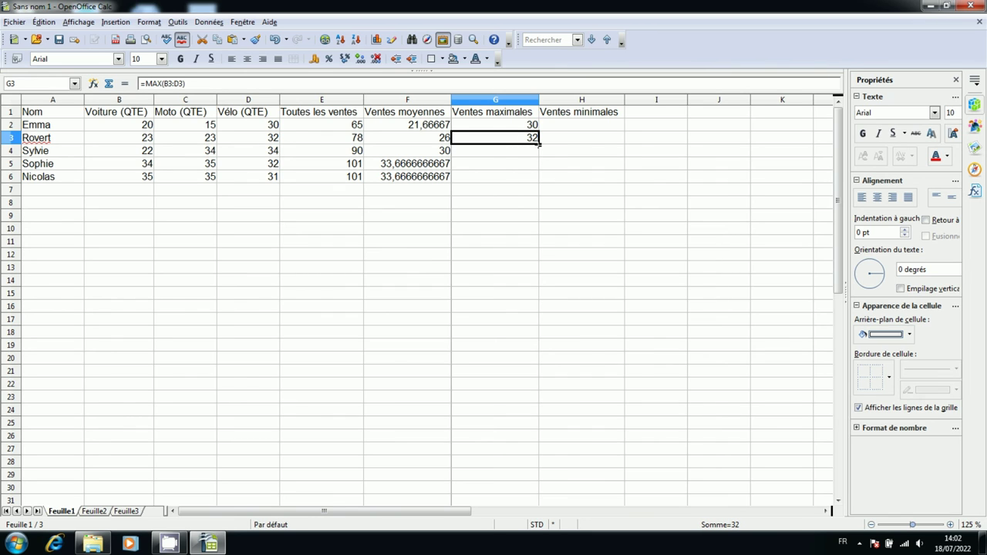
{"action": "left_click_drag", "start_coordinate": [538, 144], "coordinate": [538, 184]}
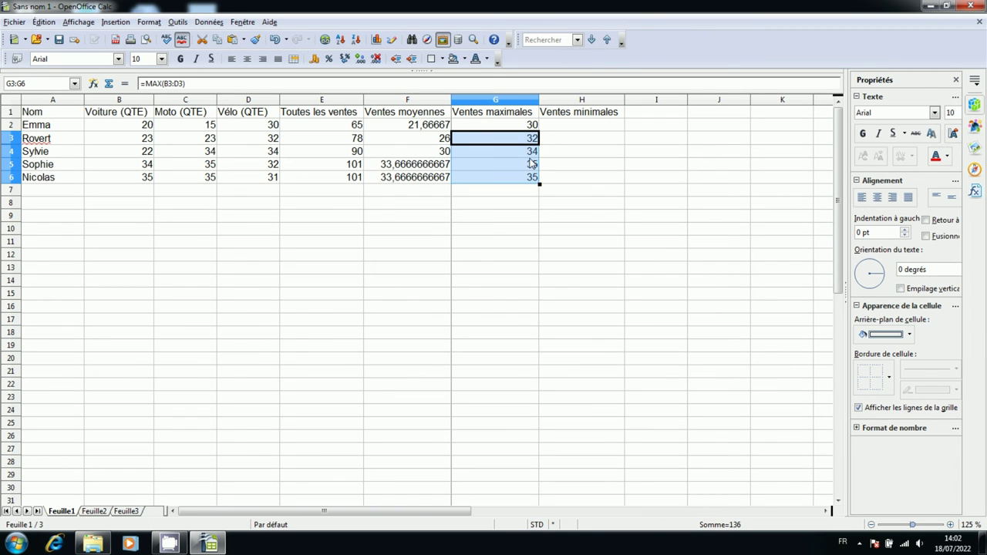
{"action": "left_click", "coordinate": [533, 182]}
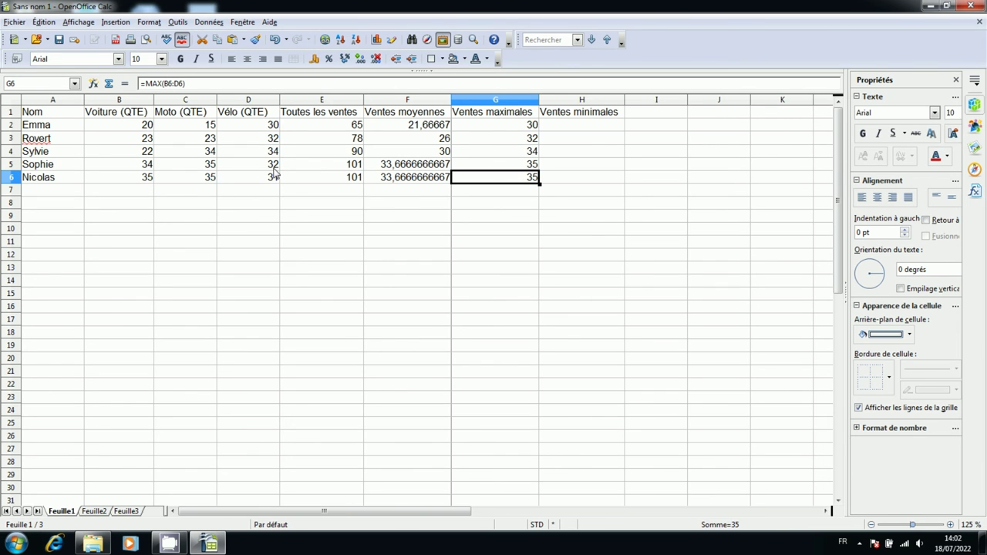
Step: Enter =min(B2:D2) in cell H2 under Ventes minimales and fill the formula down through H6
{"action": "left_click", "coordinate": [578, 130]}
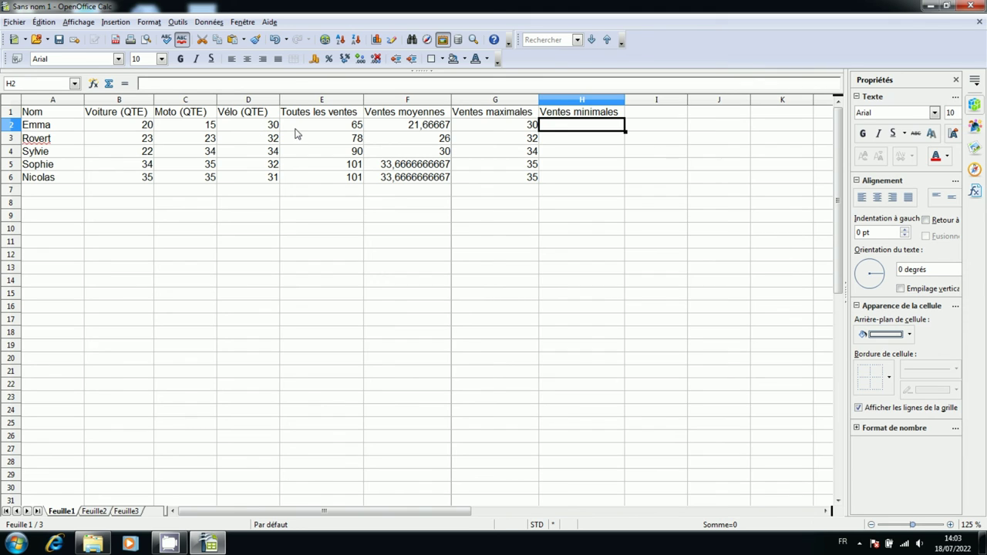
{"action": "type", "text": "="}
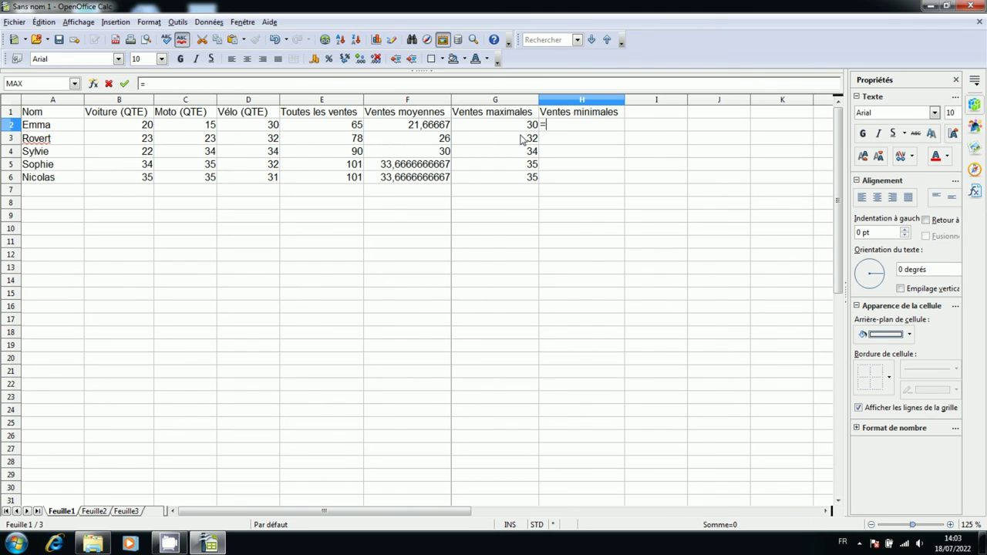
{"action": "type", "text": "min("}
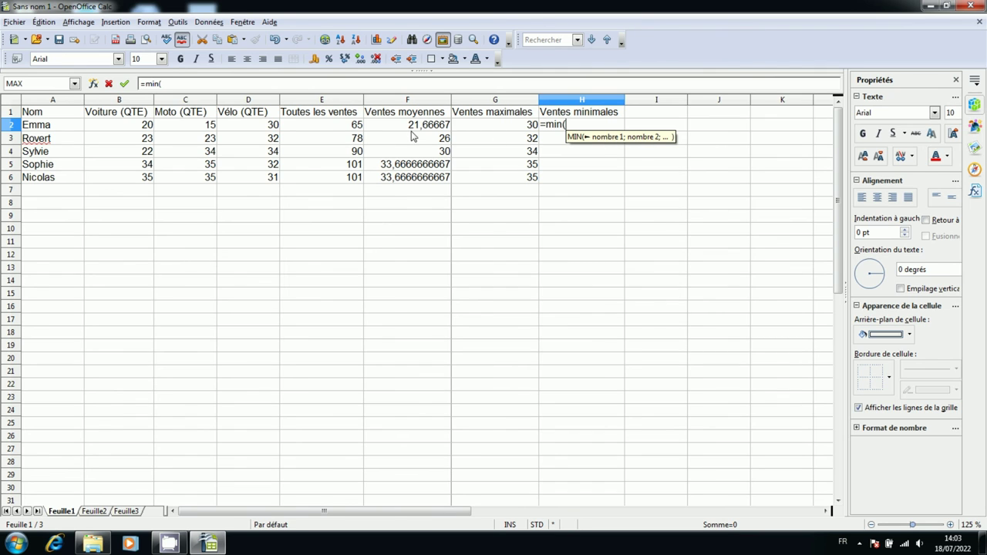
{"action": "left_click_drag", "start_coordinate": [108, 126], "coordinate": [255, 131]}
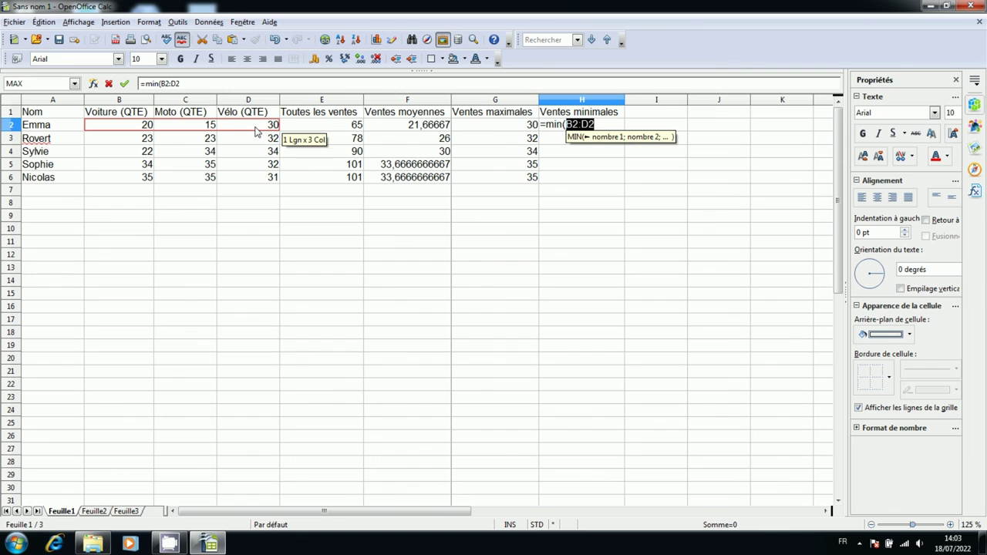
{"action": "type", "text": ")"}
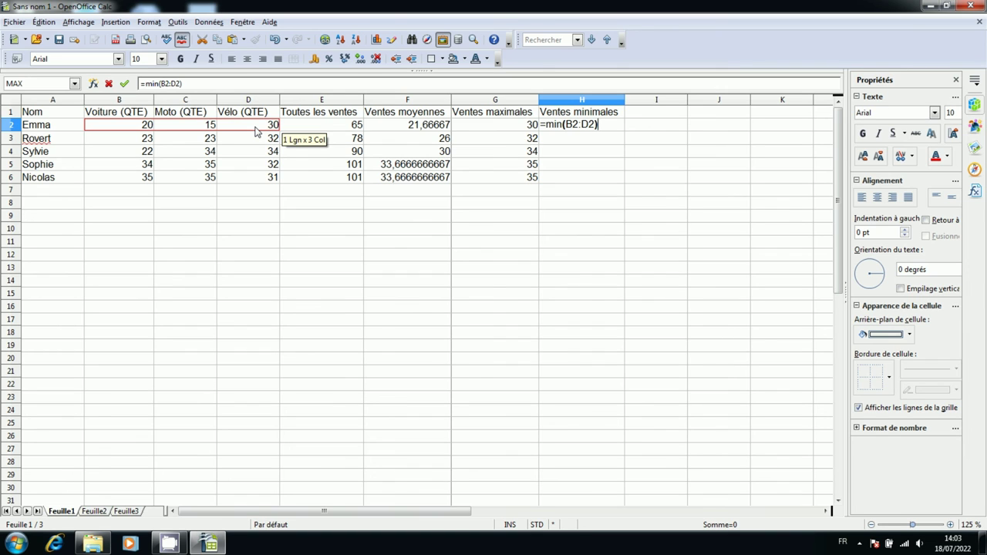
{"action": "key", "text": "Return"}
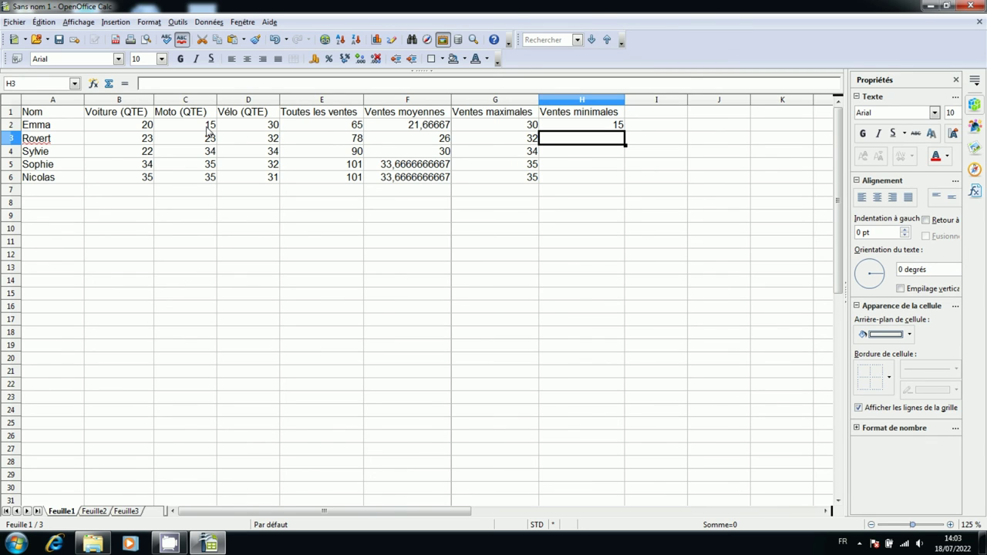
{"action": "left_click", "coordinate": [593, 127]}
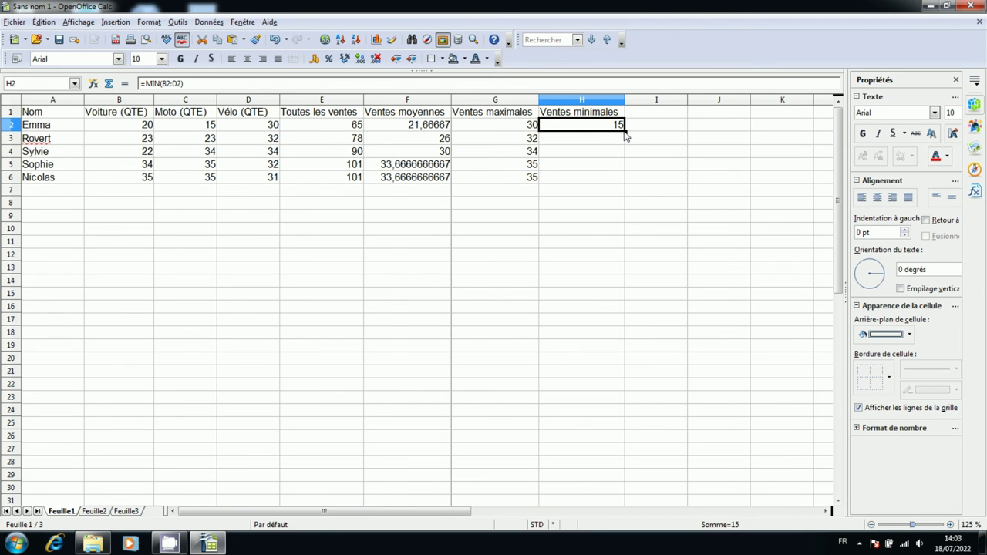
{"action": "left_click_drag", "start_coordinate": [625, 136], "coordinate": [625, 183]}
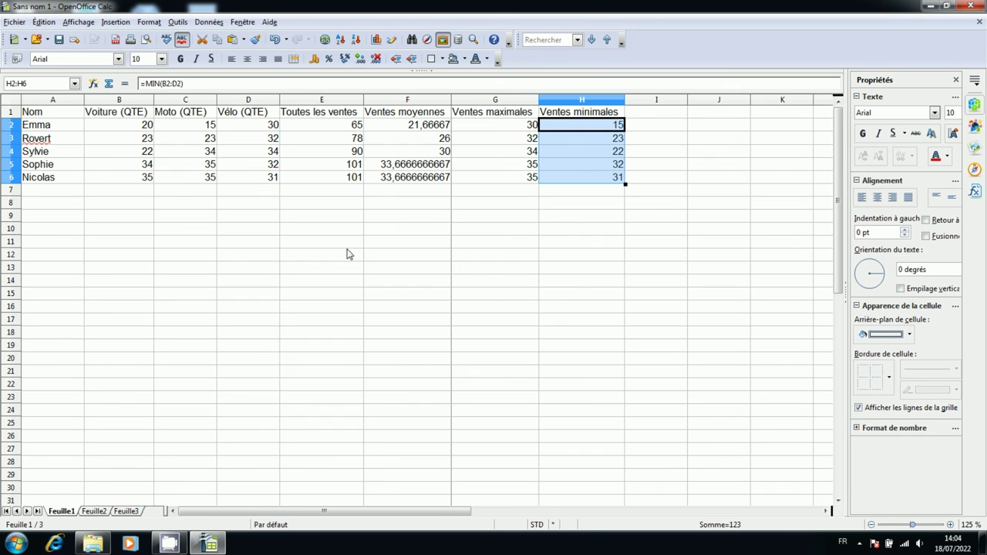
Step: Enter the label "valeur minimale" in cell D12 below the sales table
{"action": "left_click", "coordinate": [247, 260]}
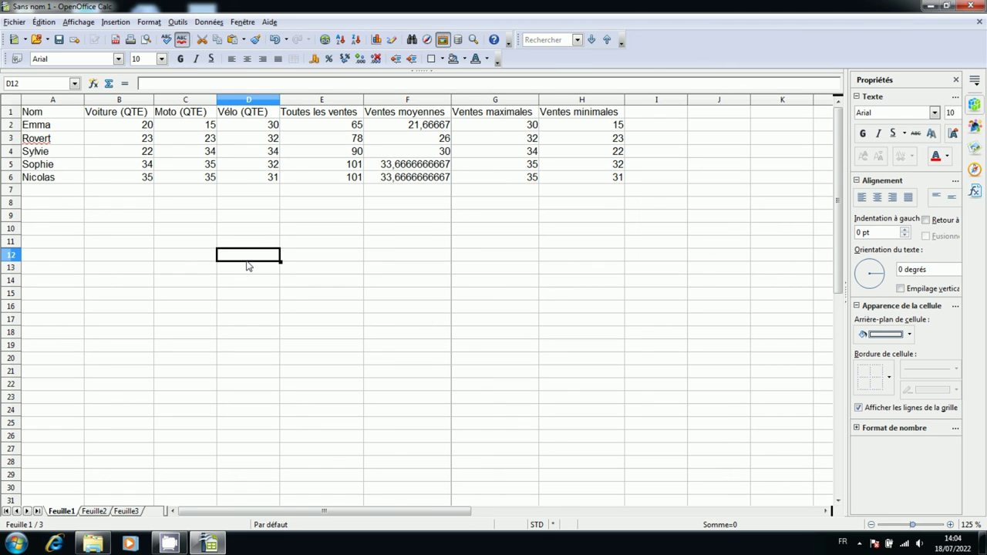
{"action": "type", "text": "v"}
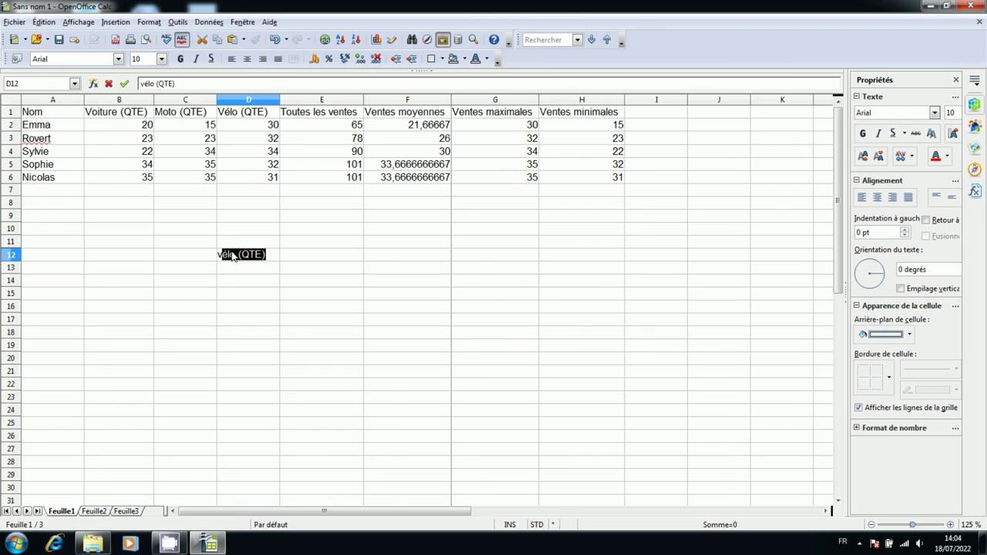
{"action": "type", "text": "aleur"}
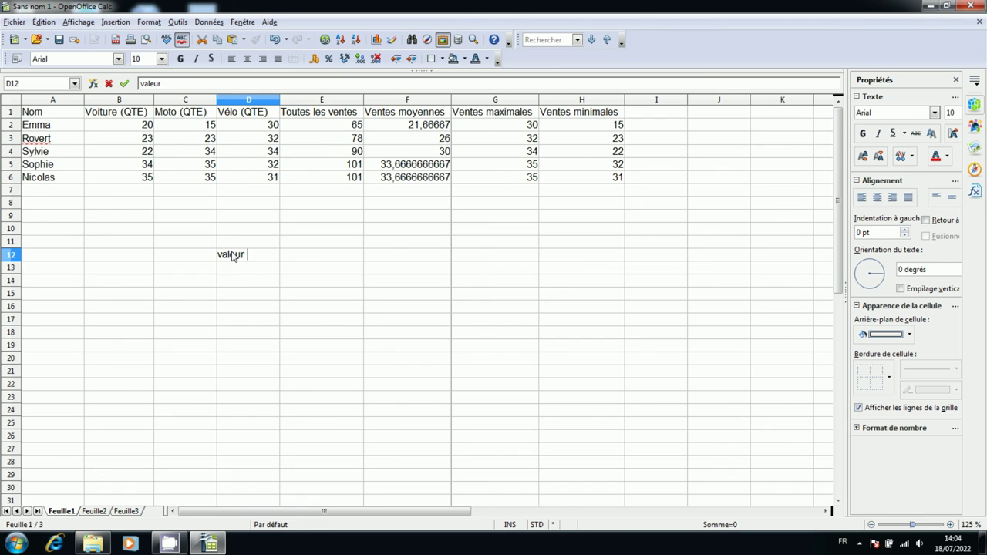
{"action": "type", "text": " mi"}
{"action": "type", "text": "nim"}
{"action": "type", "text": "ale"}
{"action": "key", "text": "Return"}
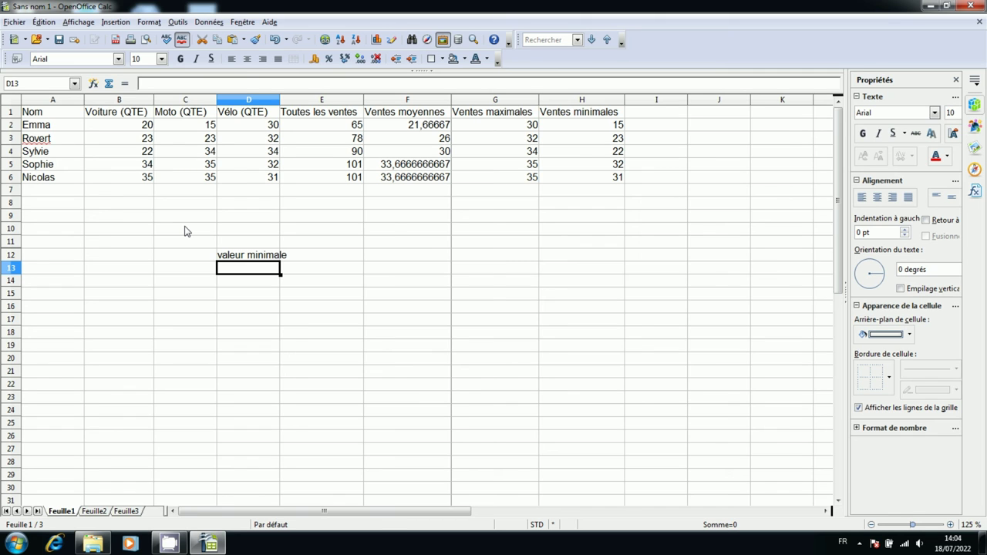
Step: Enter =min(B2:E6) in cell D13 to find the lowest value across the quantity and total columns
{"action": "type", "text": "="}
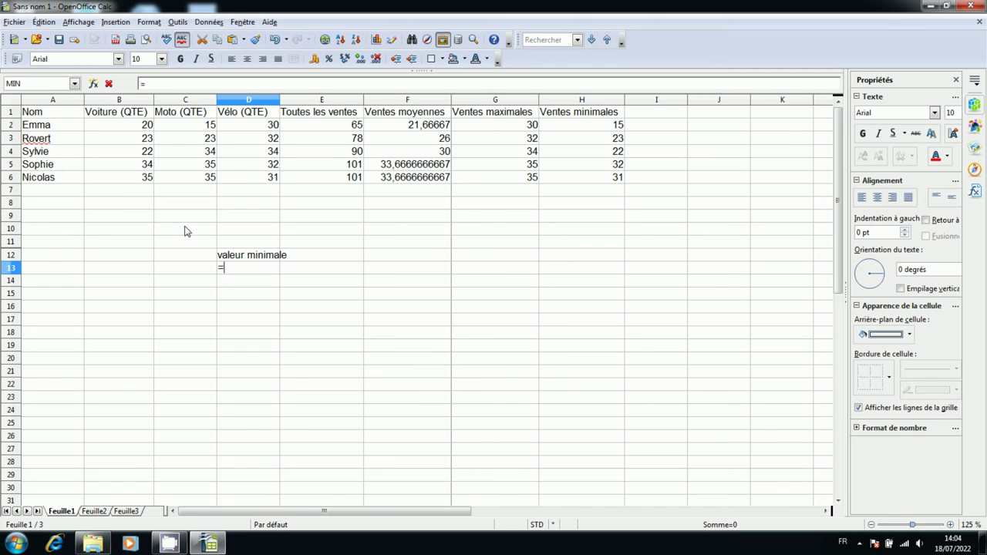
{"action": "type", "text": "ùmin"}
{"action": "key", "text": "BackSpace"}
{"action": "key", "text": "BackSpace"}
{"action": "key", "text": "BackSpace"}
{"action": "key", "text": "BackSpace"}
{"action": "type", "text": "min"}
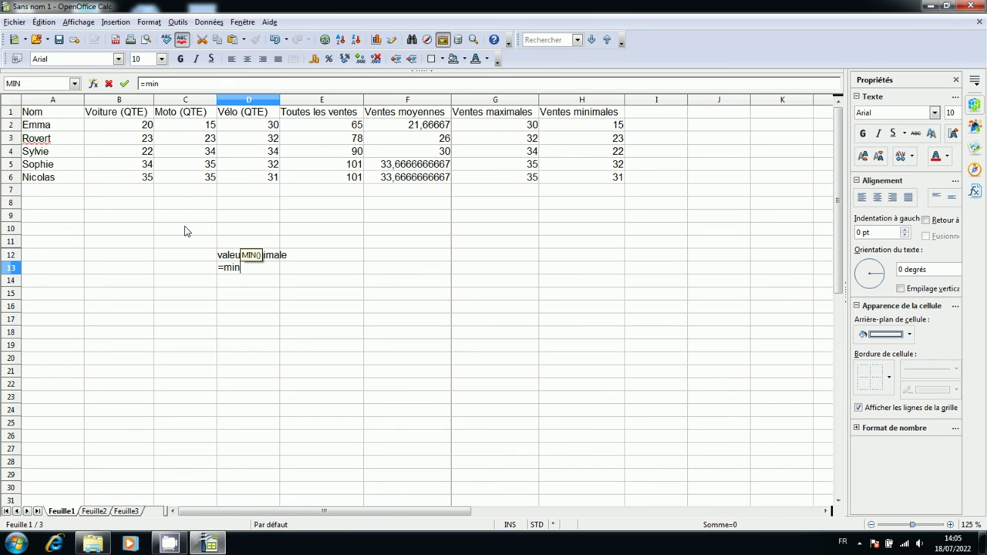
{"action": "type", "text": "("}
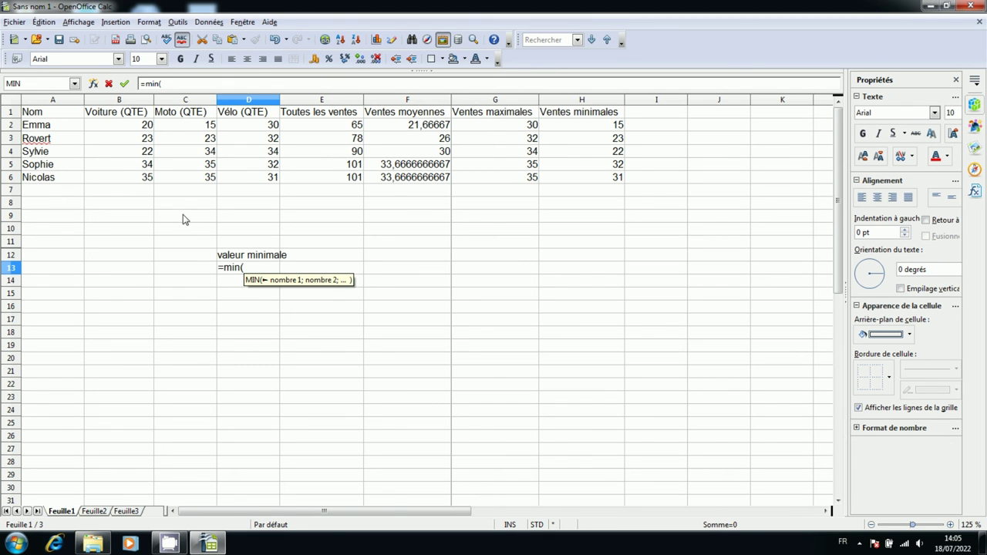
{"action": "left_click_drag", "start_coordinate": [129, 131], "coordinate": [323, 180]}
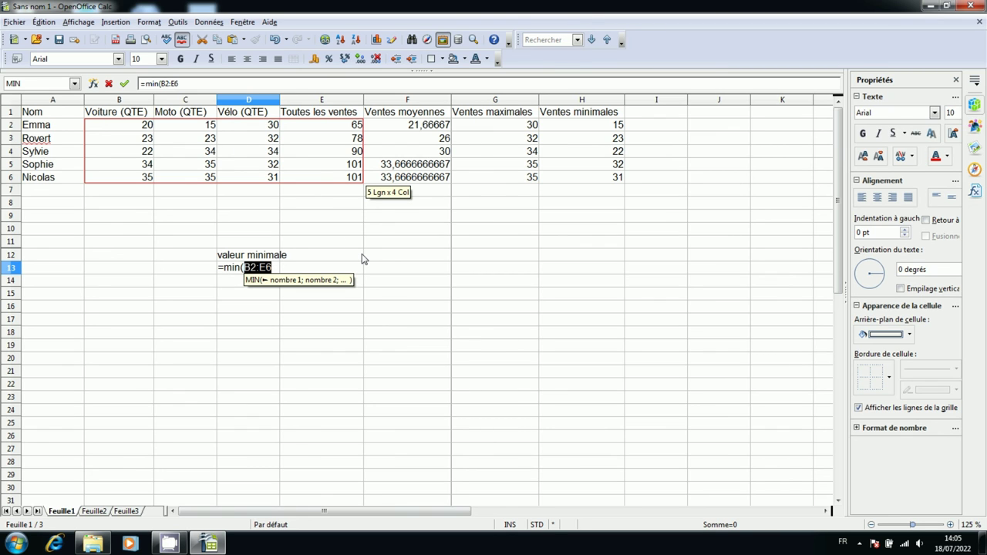
{"action": "type", "text": ")"}
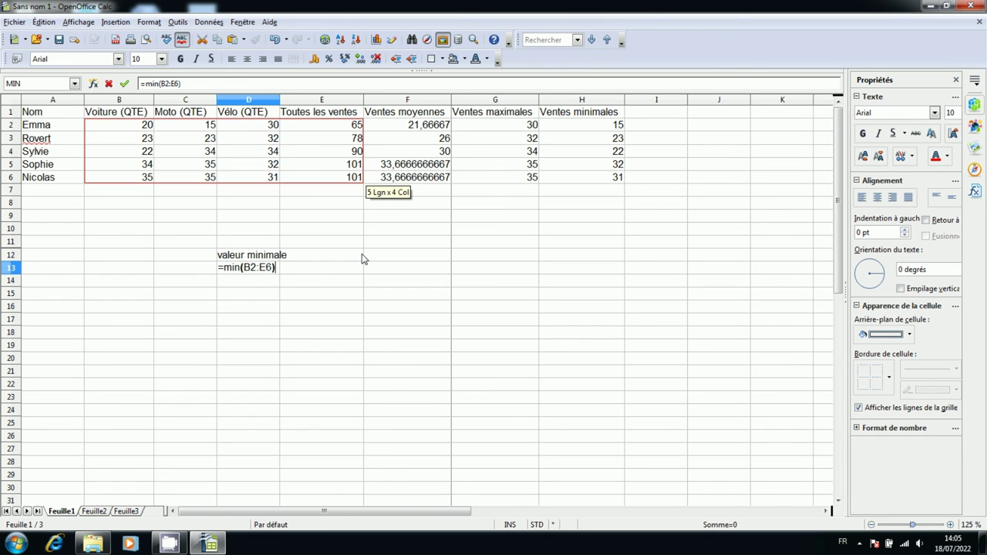
{"action": "key", "text": "Return"}
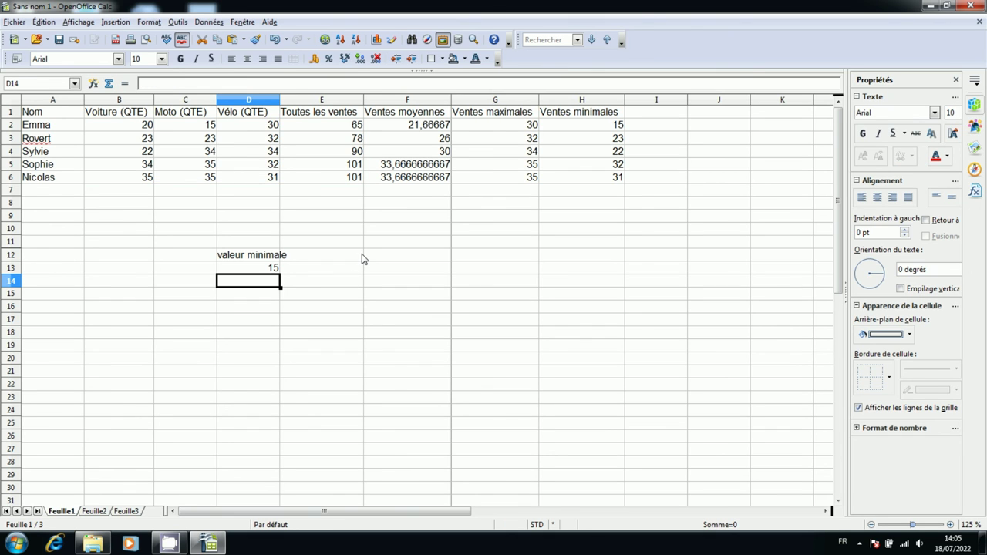
{"action": "key", "text": "Up"}
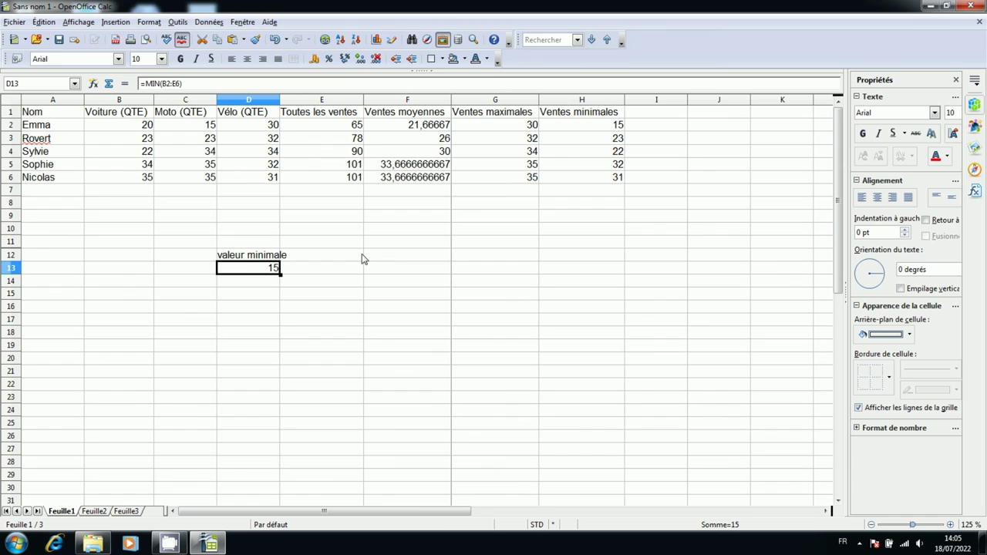
Step: Enter the label "valeur max" in cell D15, leaving an empty row beneath the minimum result
{"action": "key", "text": "Down"}
{"action": "key", "text": "Down"}
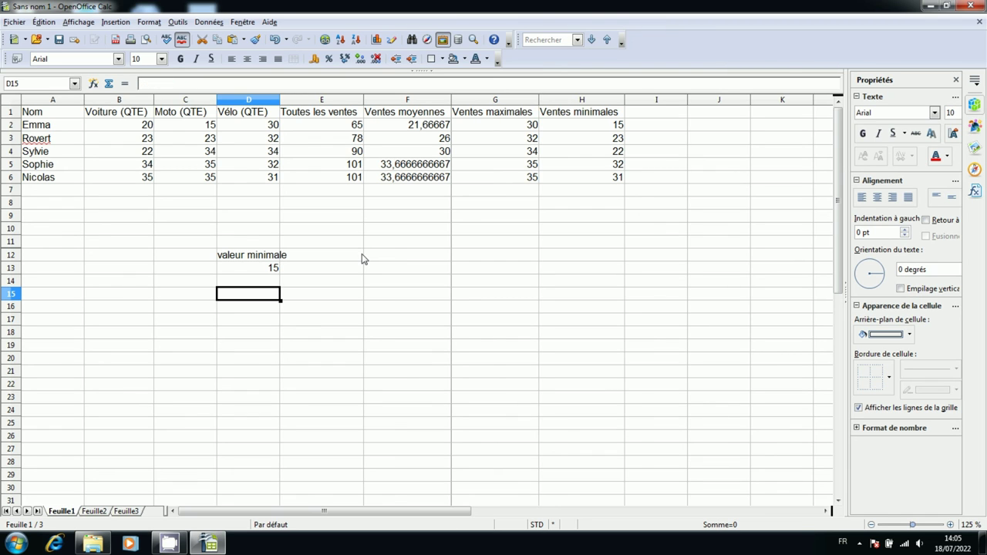
{"action": "type", "text": "v"}
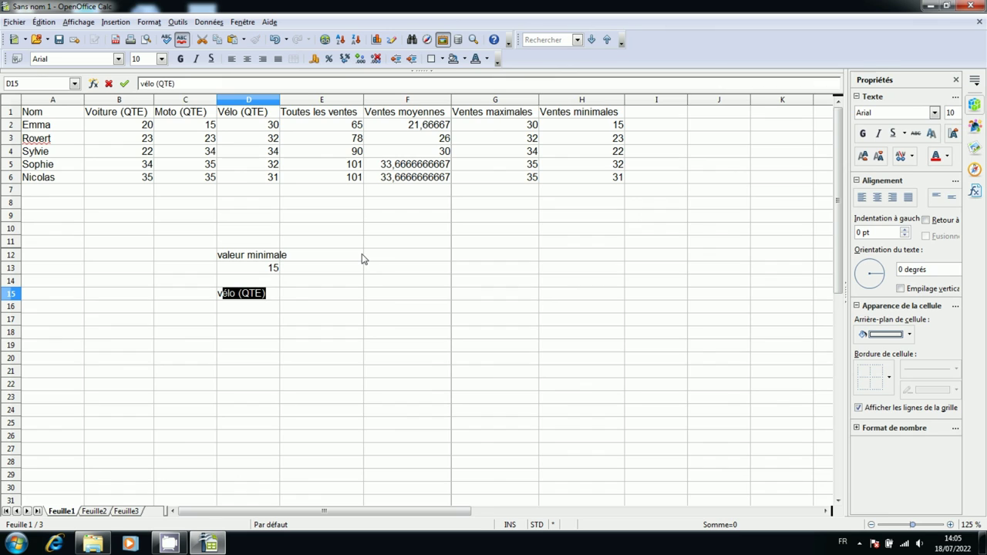
{"action": "type", "text": "aleur m"}
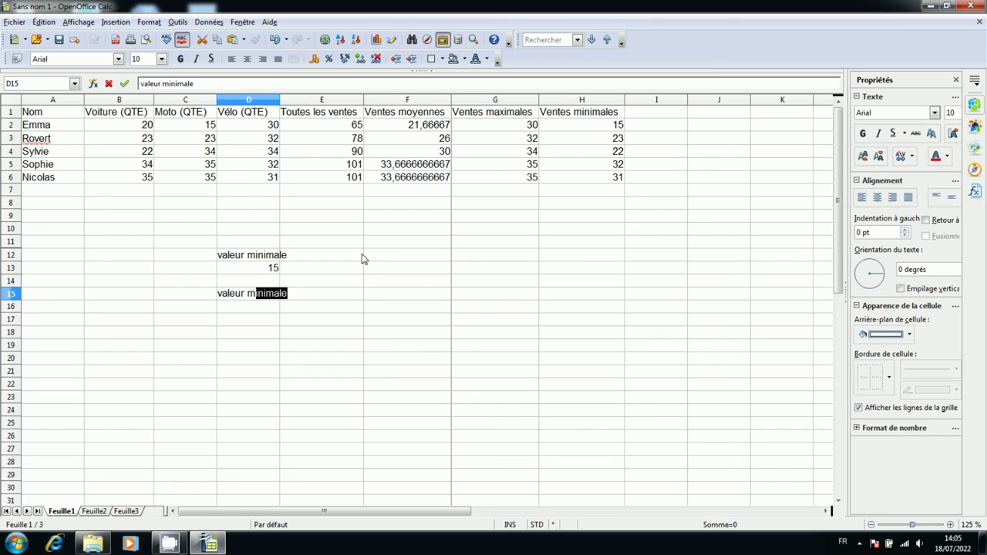
{"action": "type", "text": "ax"}
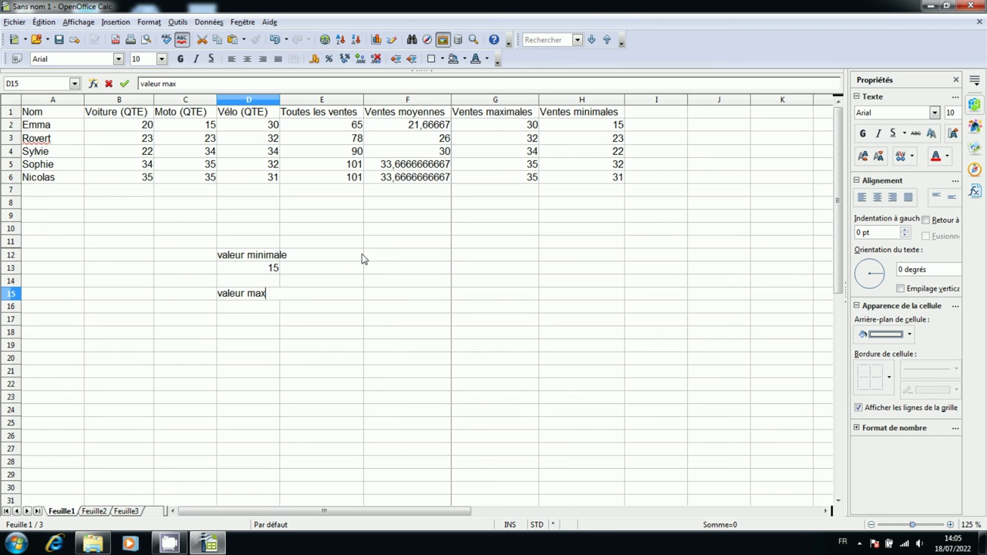
{"action": "key", "text": "Return"}
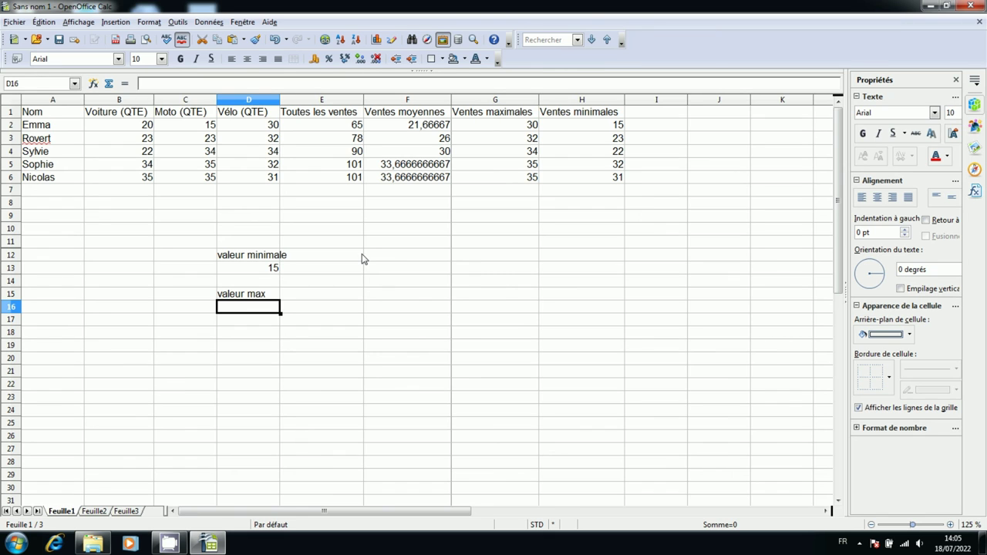
Step: Enter =max(B2:F6) in cell D16 to find the highest value across the quantity, total and average columns
{"action": "type", "text": "="}
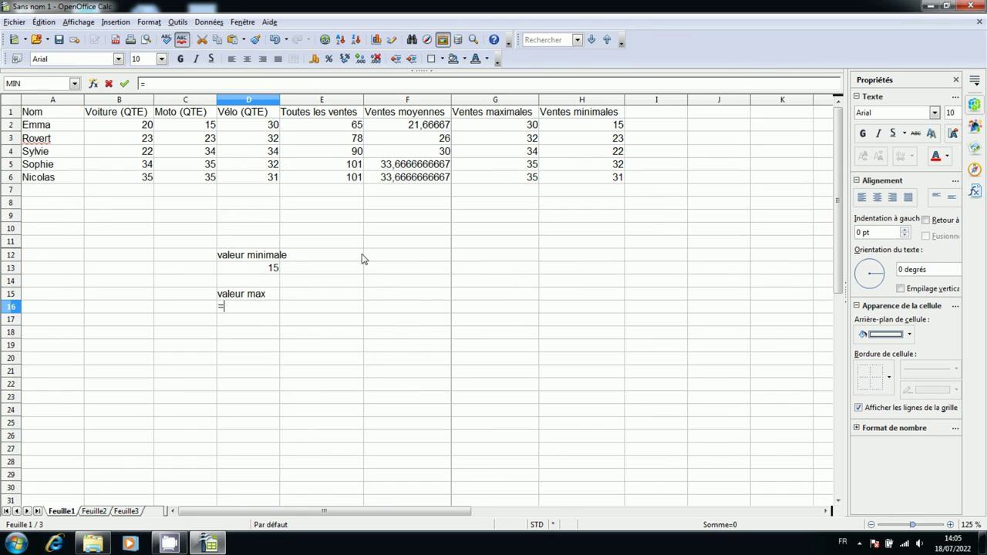
{"action": "type", "text": "max"}
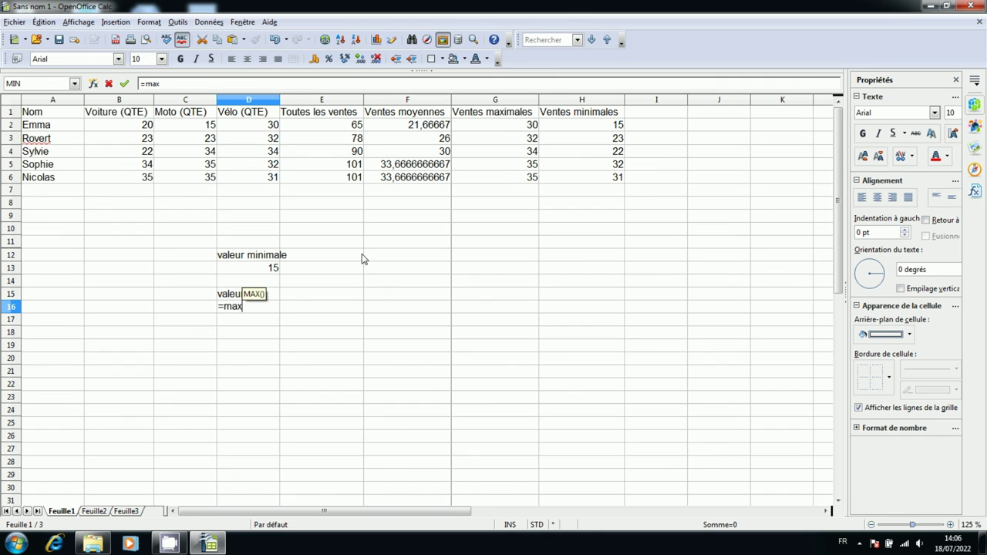
{"action": "type", "text": "("}
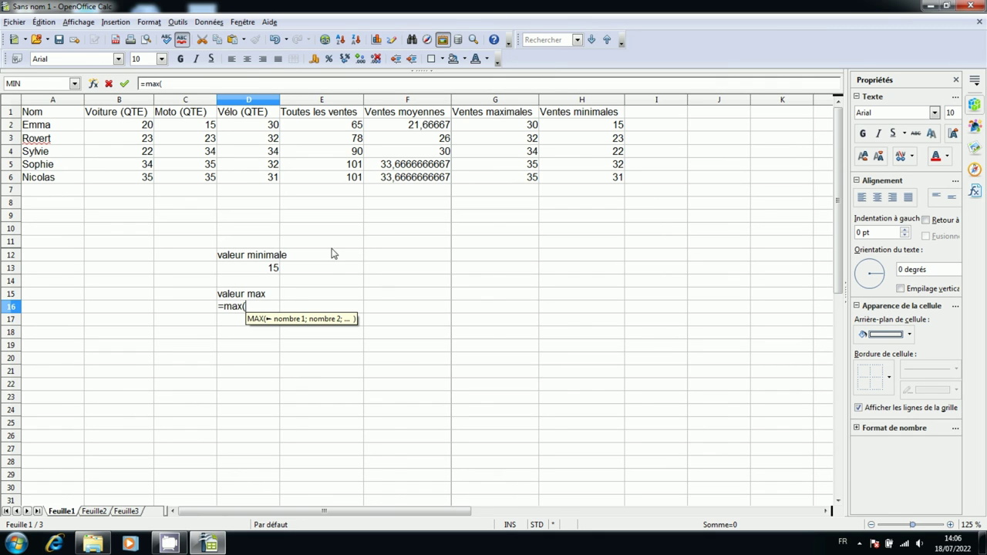
{"action": "left_click_drag", "start_coordinate": [129, 124], "coordinate": [353, 184]}
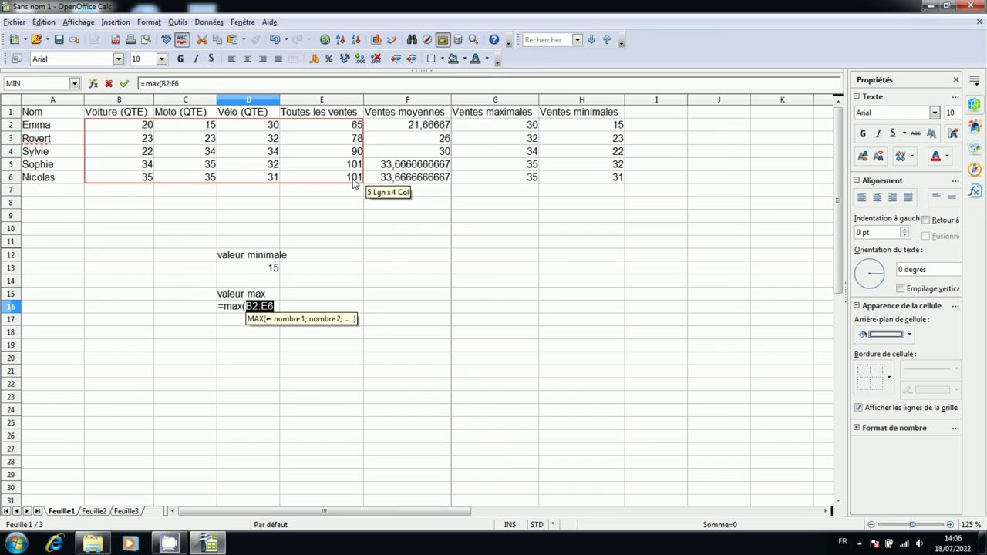
{"action": "left_click_drag", "start_coordinate": [353, 184], "coordinate": [405, 186]}
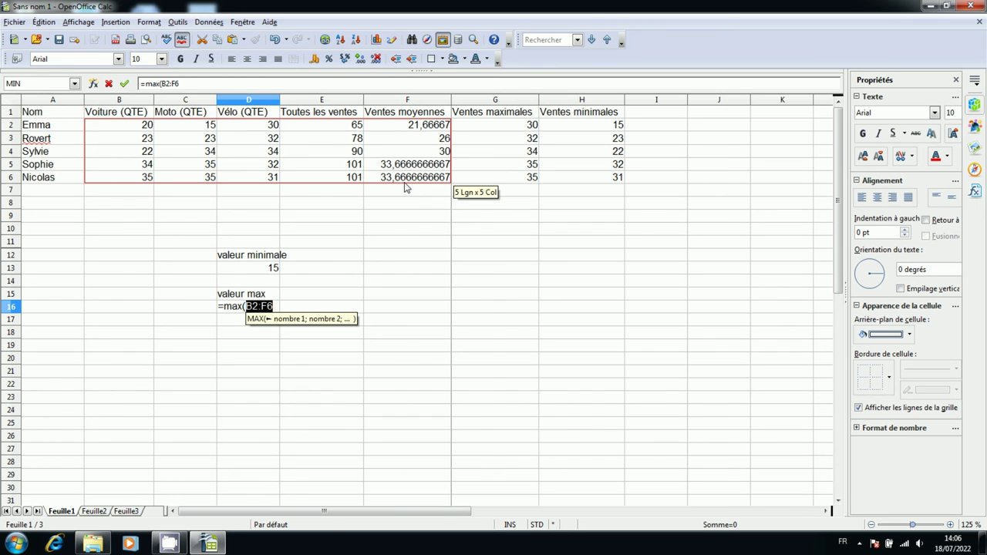
{"action": "type", "text": ")"}
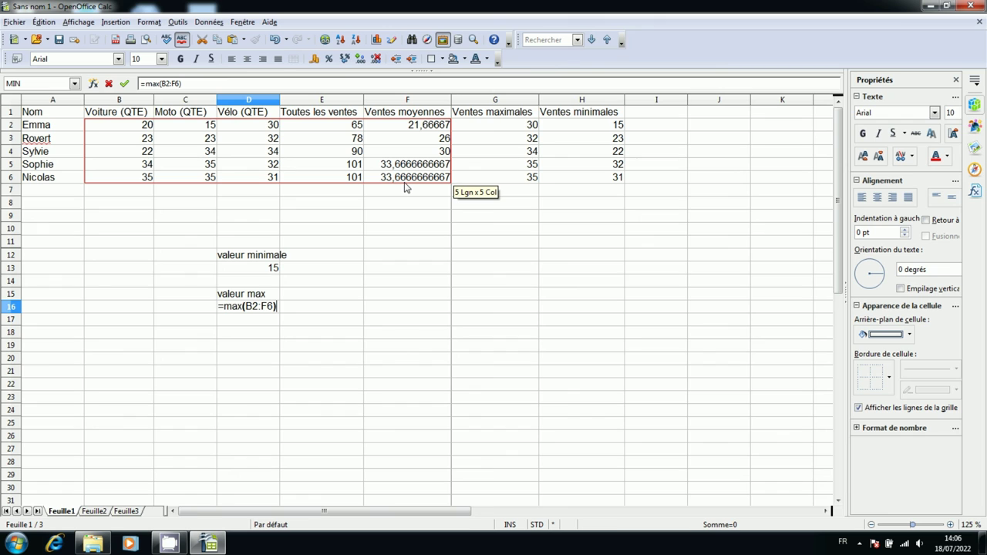
{"action": "key", "text": "Return"}
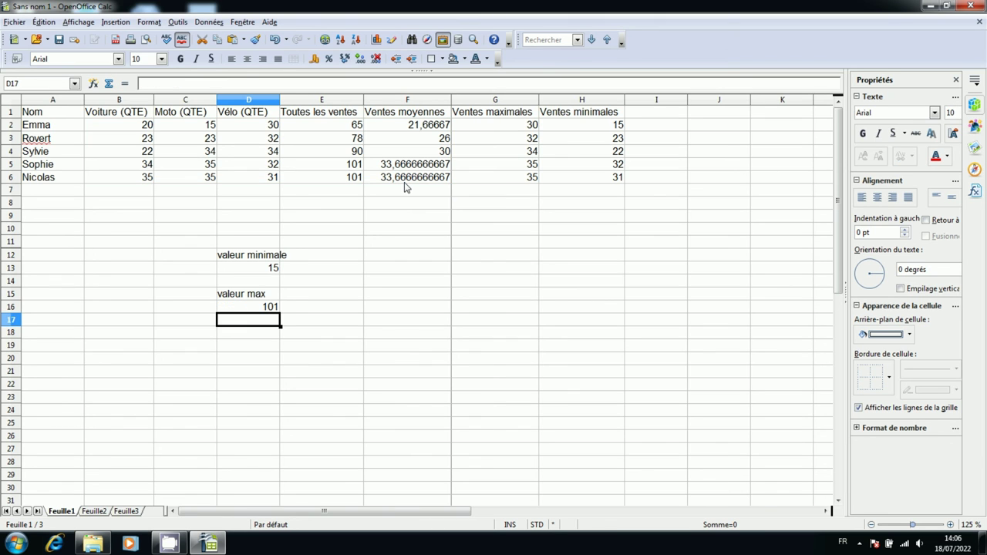
{"action": "key", "text": "Up"}
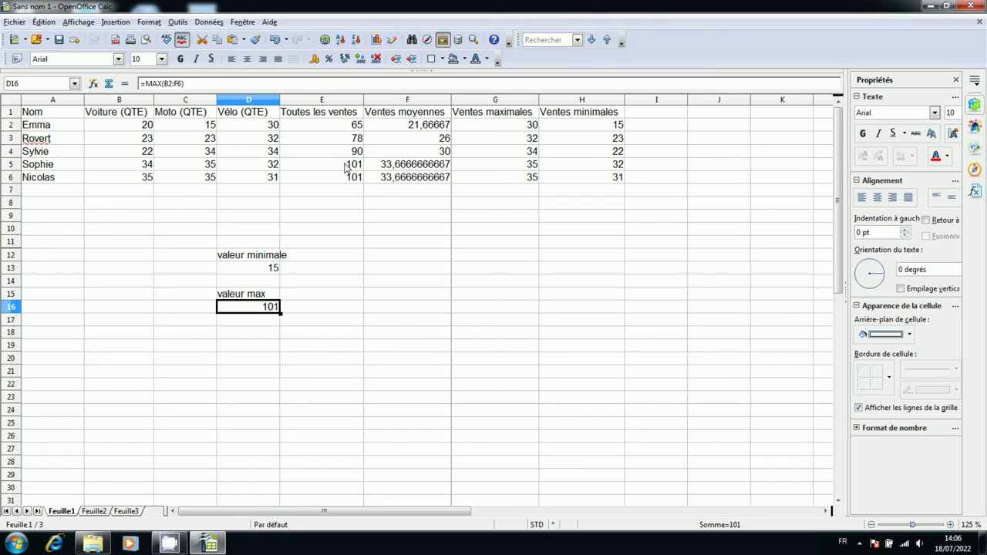
{"action": "left_click", "coordinate": [353, 363]}
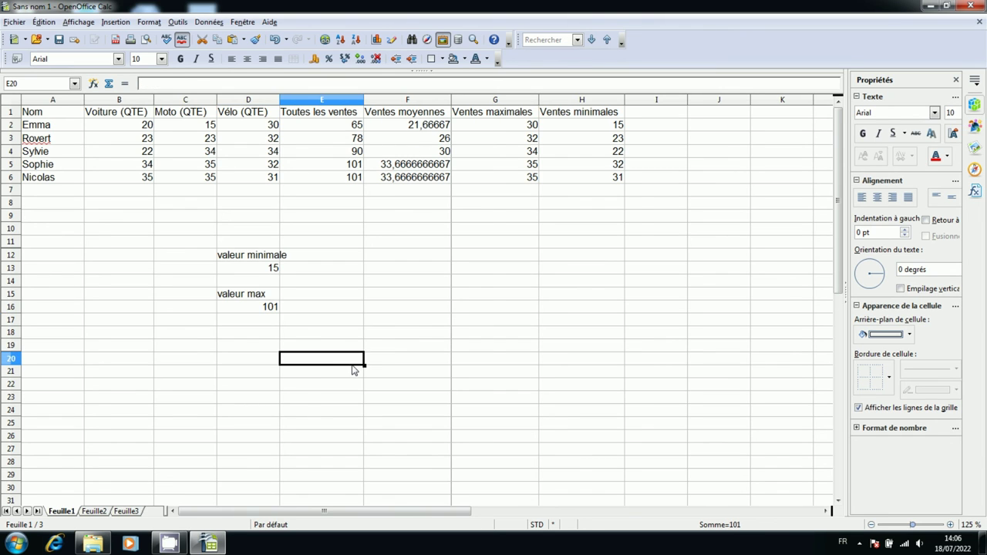